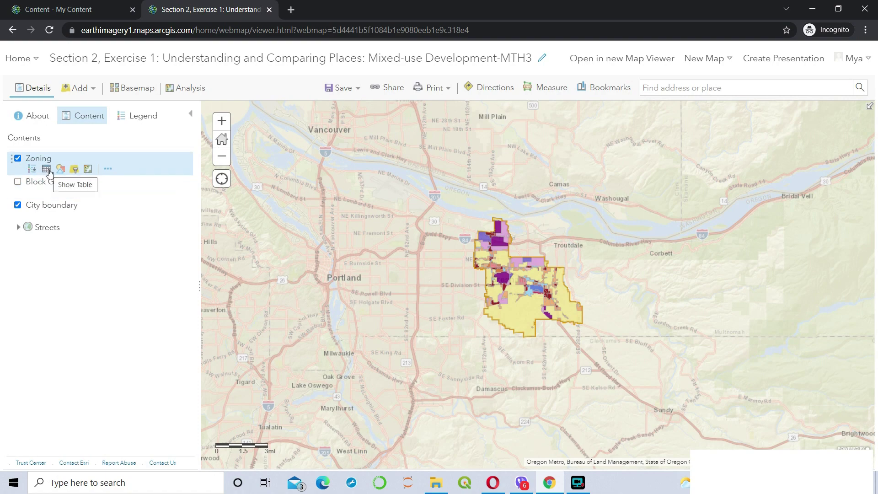
# Step: Show the Zoning layer's attribute table, enlarge it, and examine the zone descriptions and REGZONE codes
pyautogui.click(48, 171)
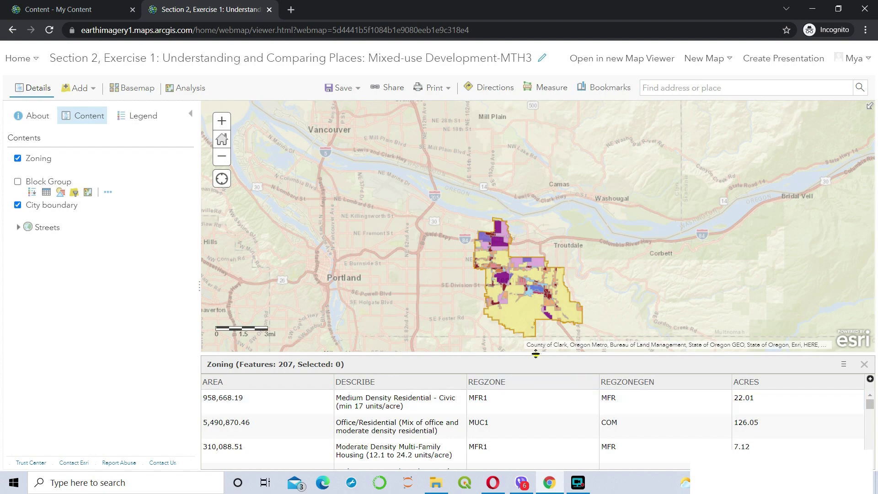
pyautogui.moveTo(536, 353); pyautogui.dragTo(537, 308)
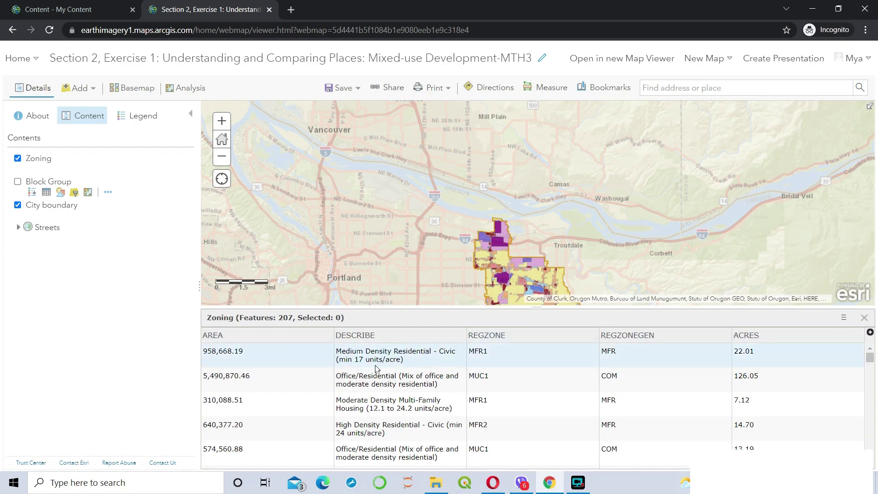
pyautogui.scroll(-4, 412, 398)
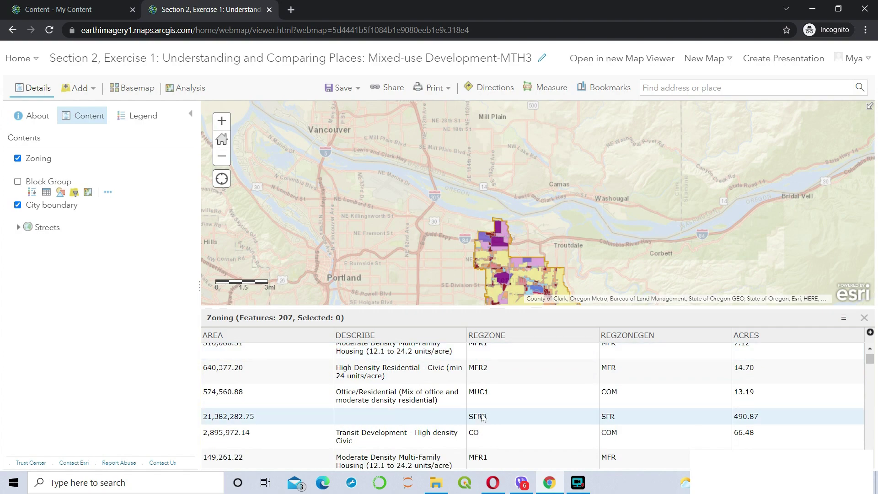
pyautogui.scroll(-8, 434, 421)
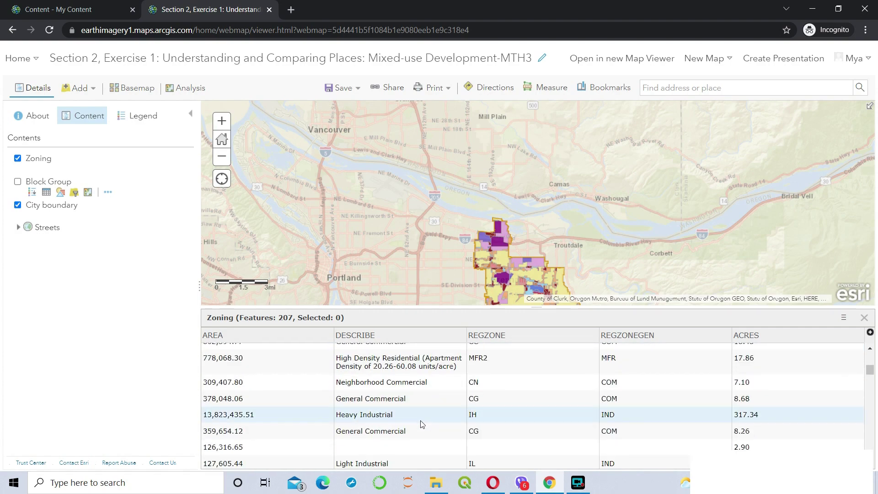
pyautogui.scroll(-4, 396, 423)
pyautogui.scroll(-3, 394, 424)
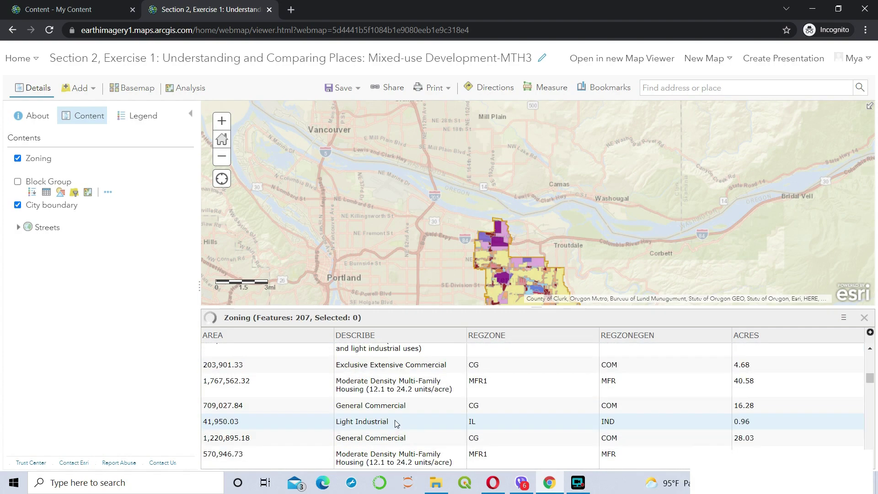
pyautogui.scroll(-8, 397, 419)
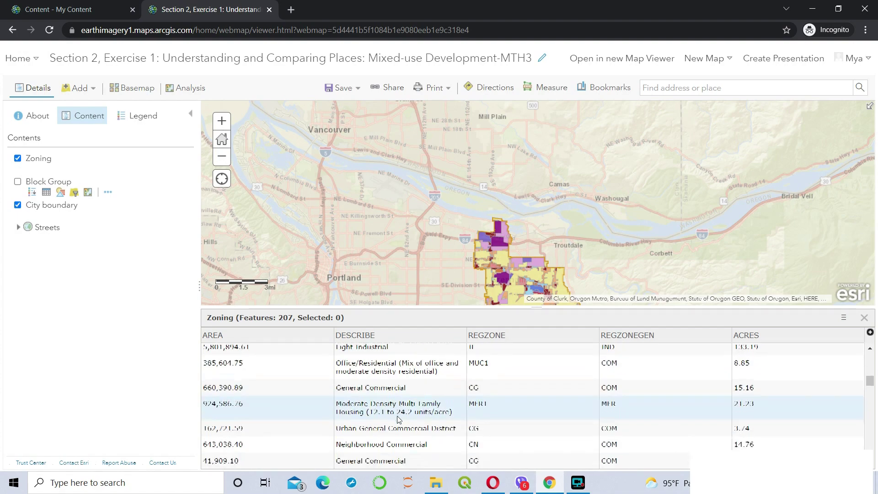
pyautogui.scroll(-10, 404, 414)
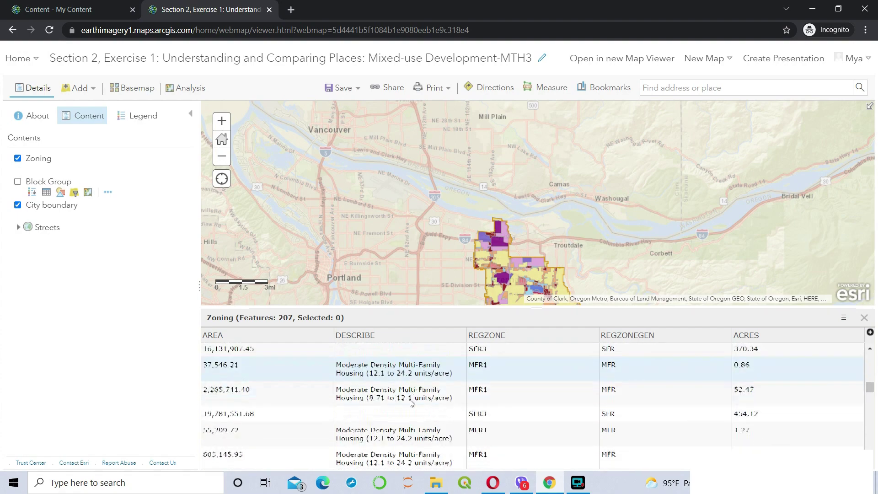
pyautogui.scroll(-2, 410, 402)
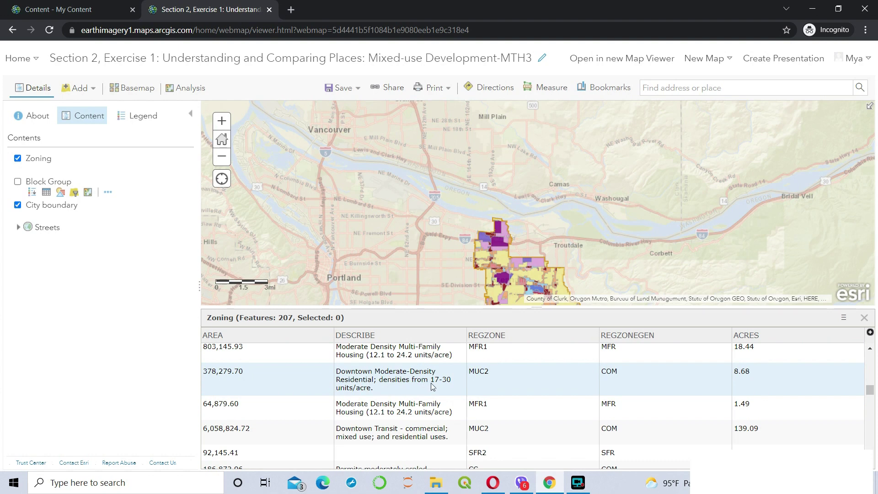
pyautogui.scroll(-5, 432, 389)
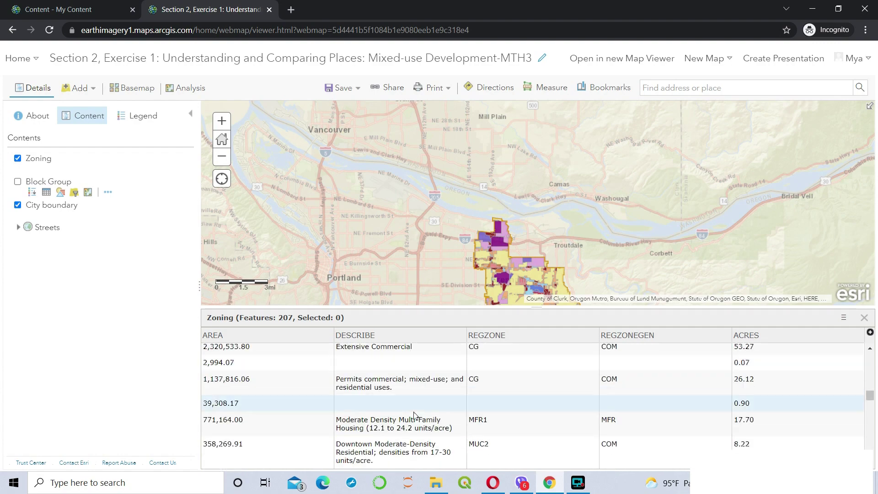
pyautogui.scroll(-6, 414, 415)
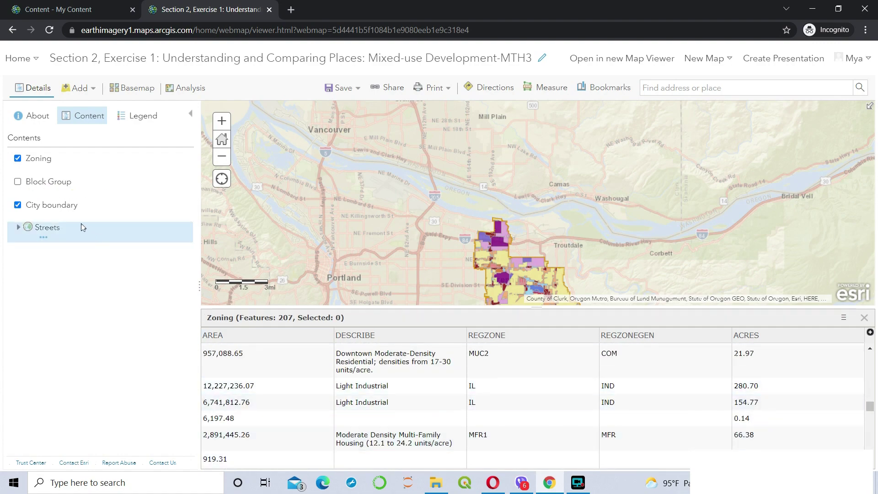
# Step: Display the map legend, inspect the attributes of two mixed-use center zones in central Gresham, and close the attribute table
pyautogui.click(135, 118)
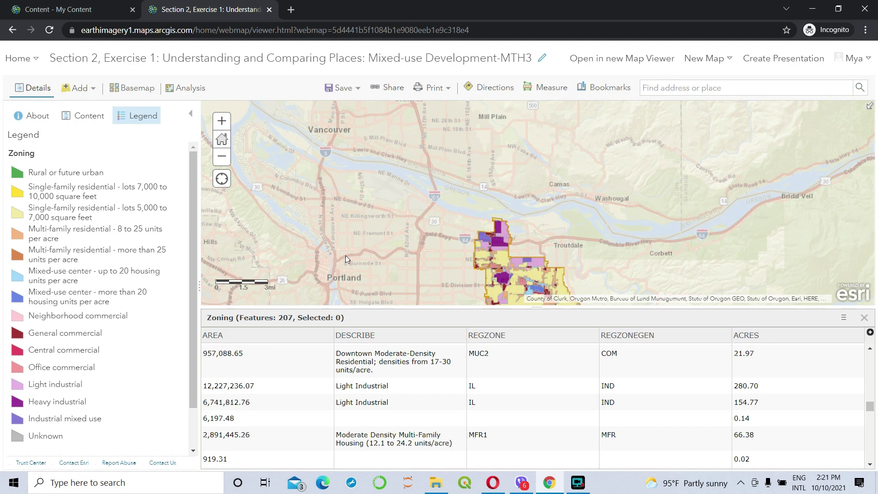
pyautogui.scroll(1, 576, 270)
pyautogui.moveTo(416, 293); pyautogui.dragTo(448, 170)
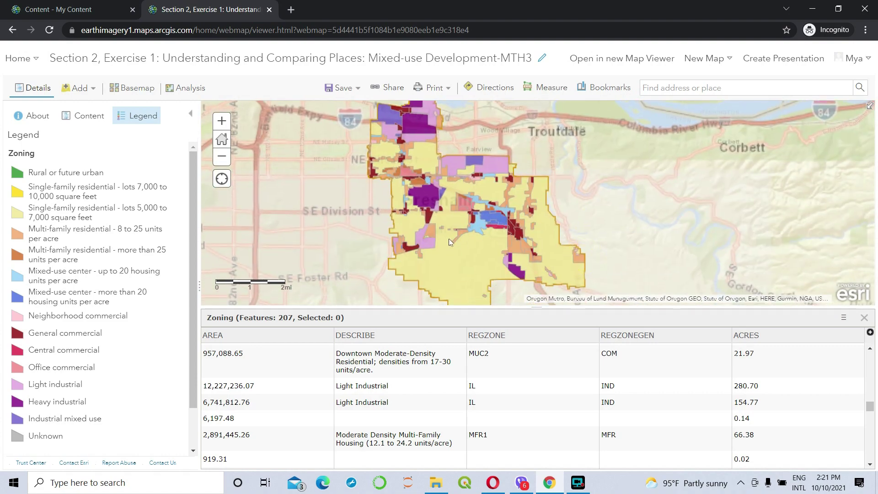
pyautogui.scroll(1, 448, 247)
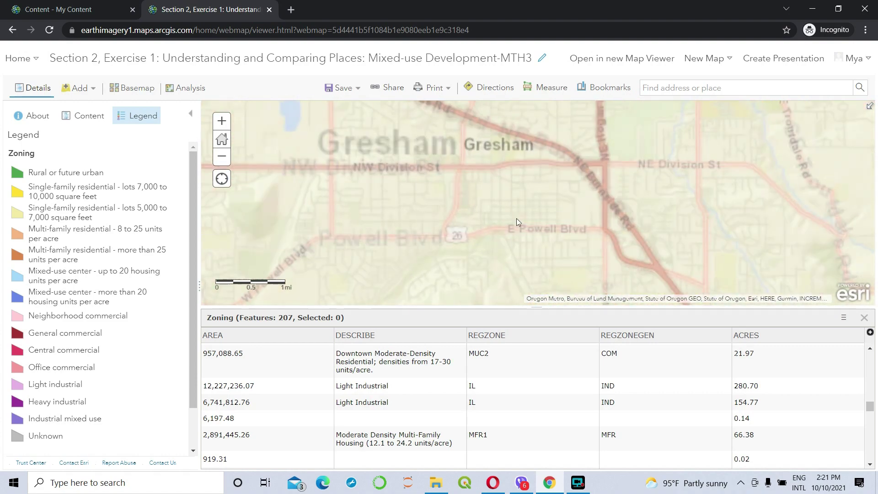
pyautogui.click(490, 218)
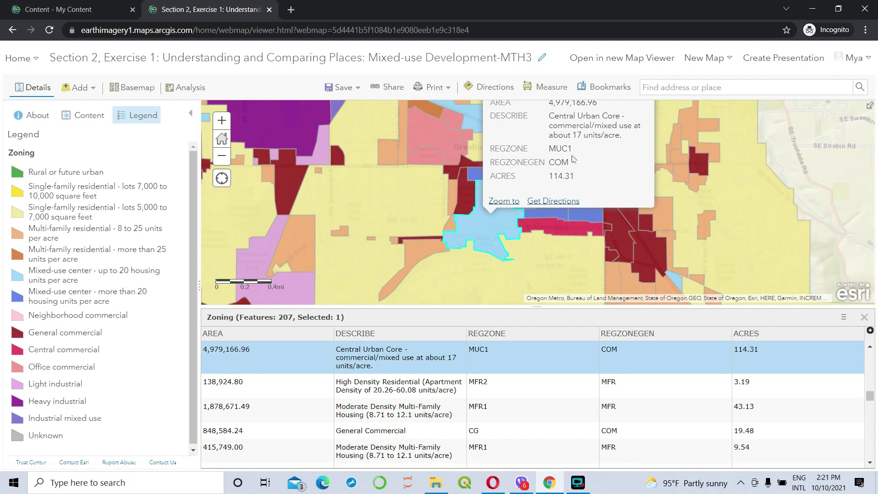
pyautogui.click(548, 211)
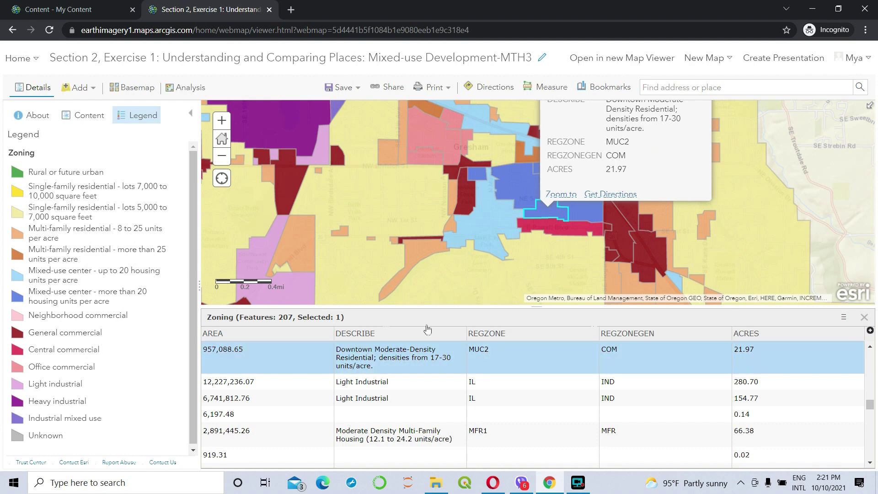
pyautogui.click(863, 317)
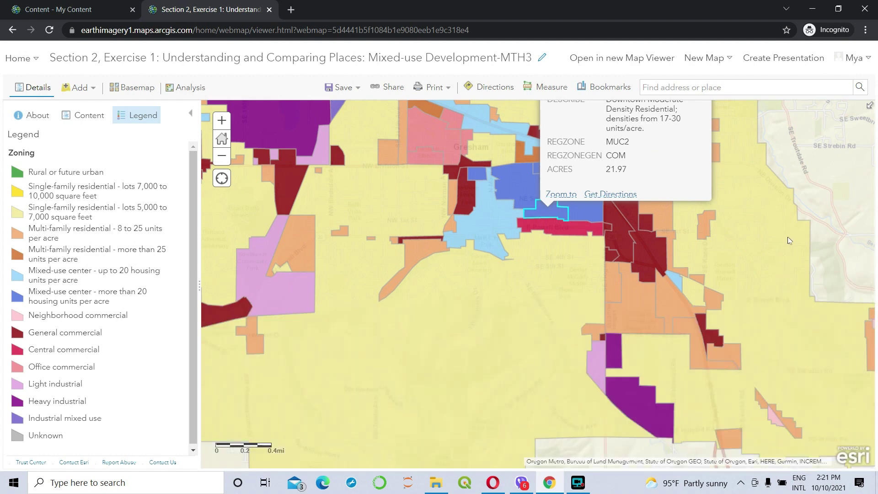
# Step: Inspect the attributes of further light-blue and dark-blue mixed-use center zones around Gresham, comparing their descriptions and REGZONE codes
pyautogui.moveTo(736, 238); pyautogui.dragTo(708, 354)
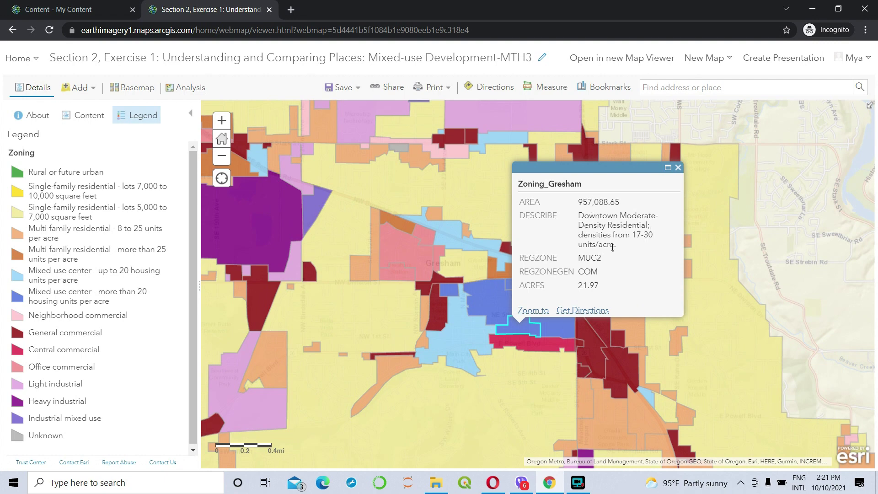
pyautogui.click(499, 304)
pyautogui.click(442, 227)
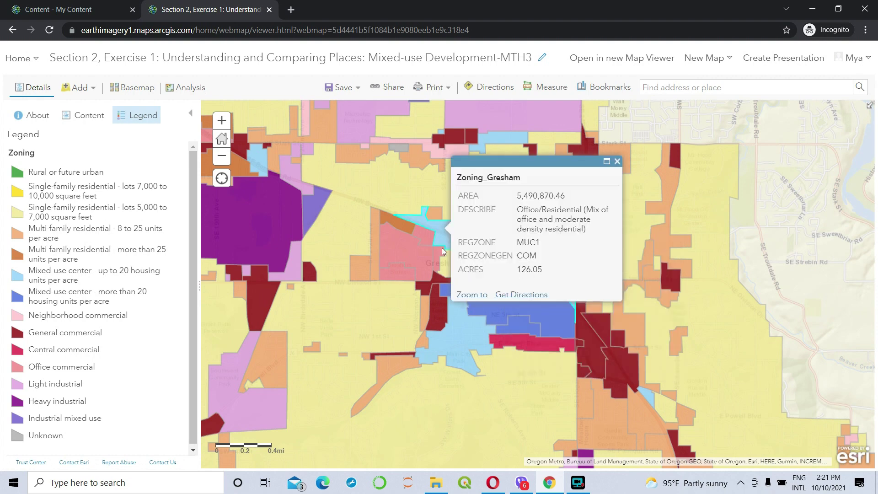
pyautogui.click(463, 325)
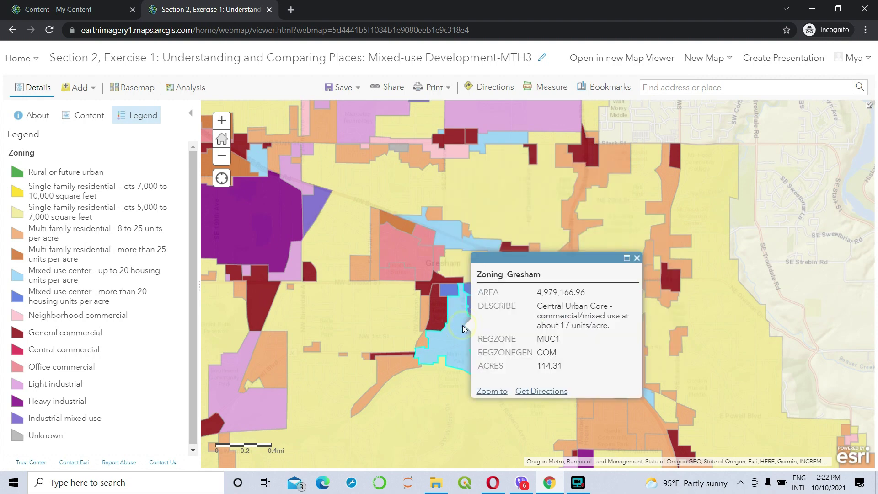
pyautogui.click(447, 291)
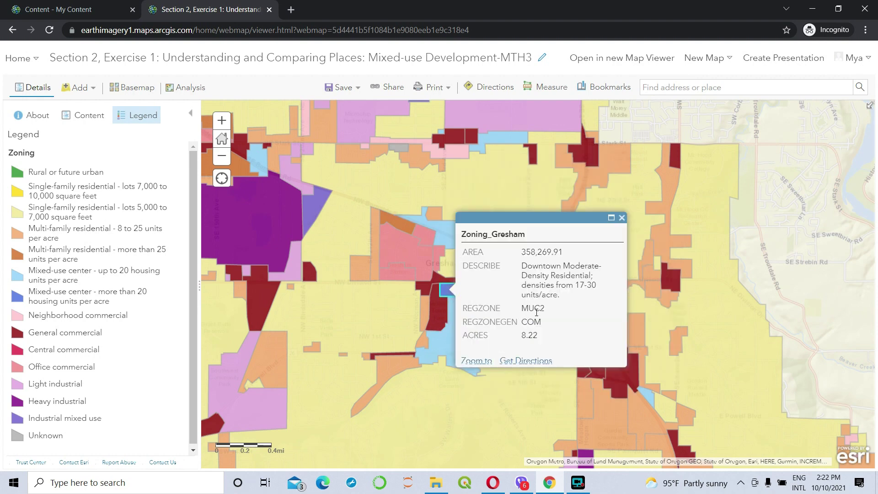
pyautogui.click(511, 138)
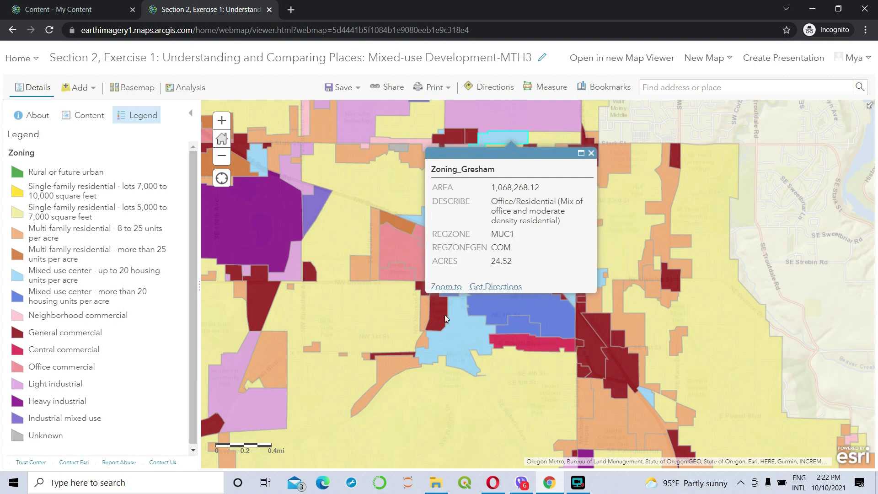
pyautogui.click(652, 400)
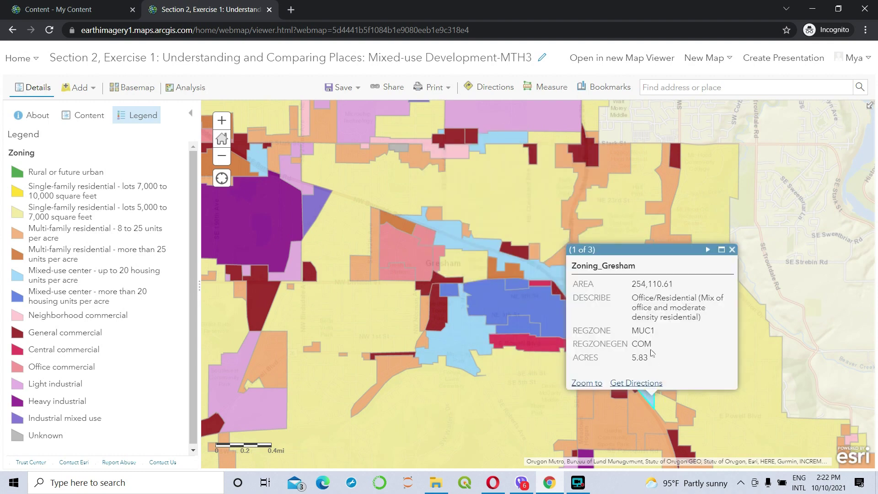
pyautogui.click(513, 316)
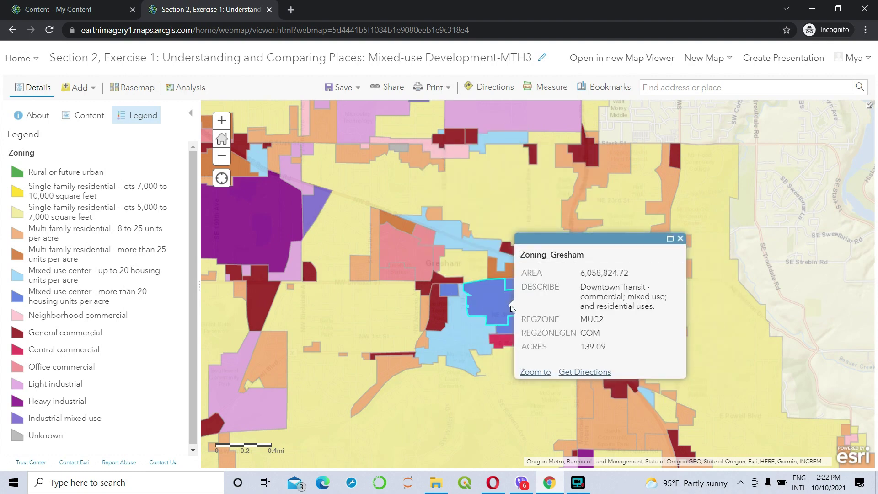
pyautogui.click(511, 329)
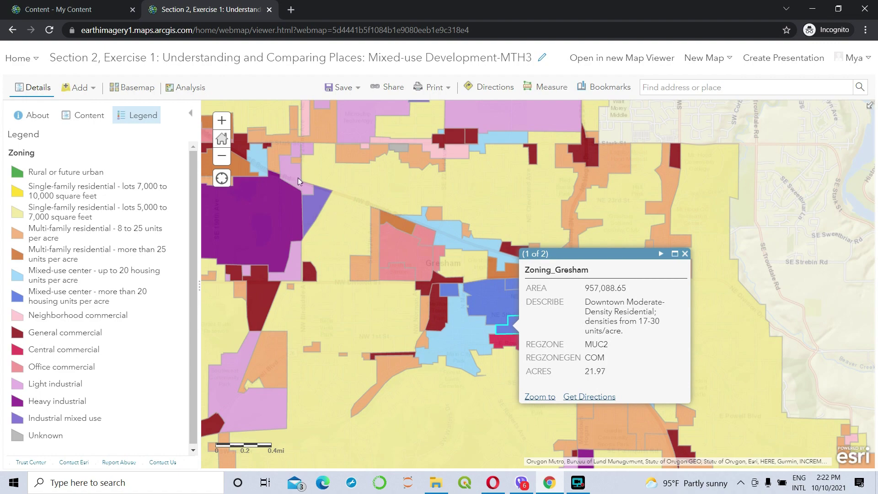
pyautogui.click(685, 253)
pyautogui.scroll(-1, 638, 225)
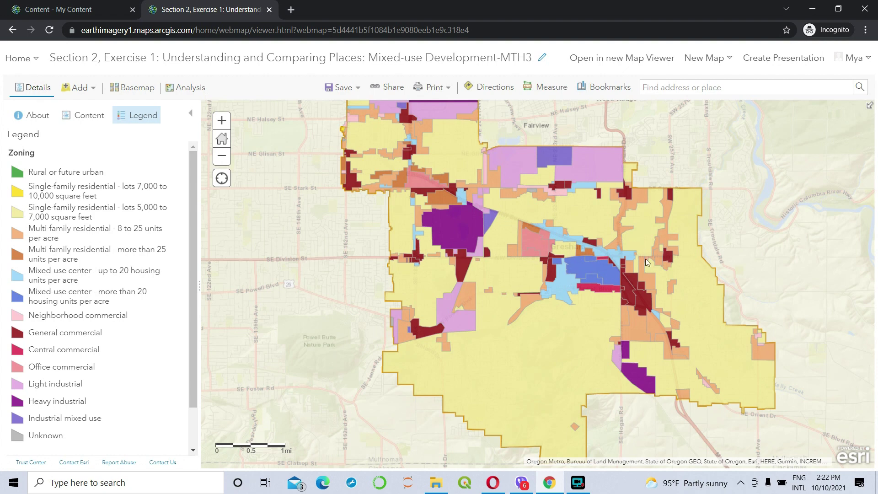
# Step: Create a filter on the Zoning layer with the expression REGZONE is MUC1, chosen from the unique values
pyautogui.click(86, 117)
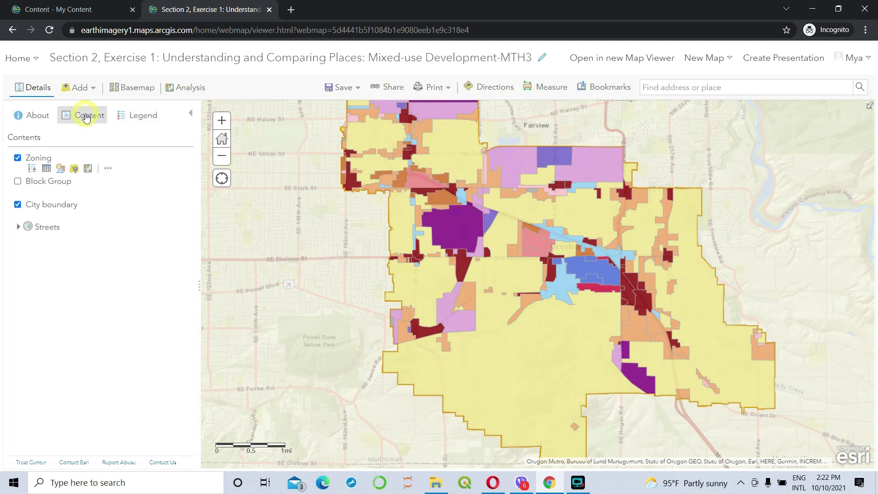
pyautogui.click(75, 169)
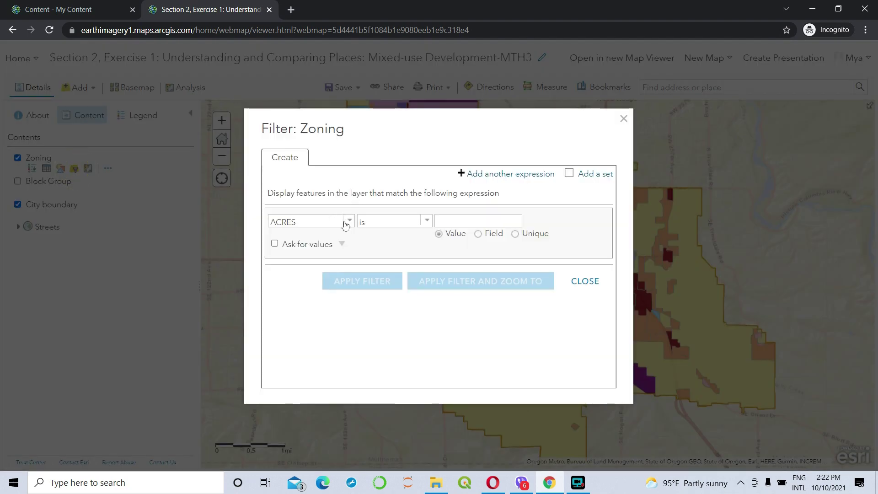
pyautogui.click(350, 221)
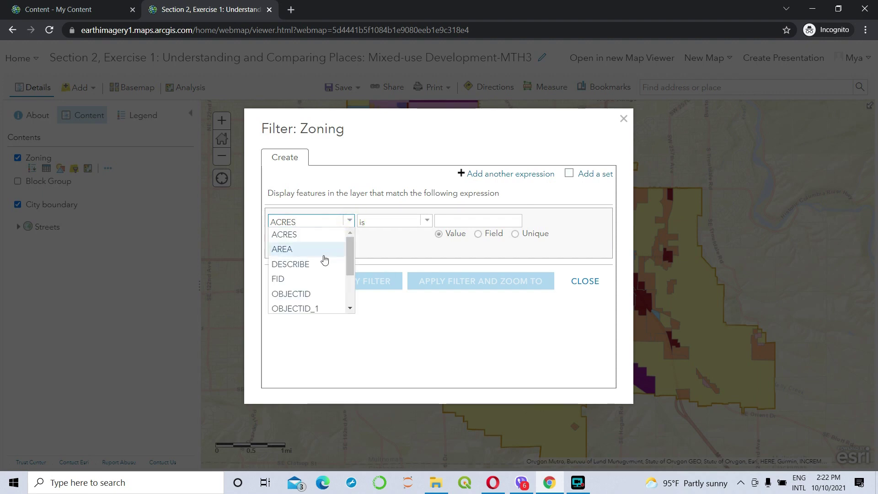
pyautogui.scroll(-2, 324, 259)
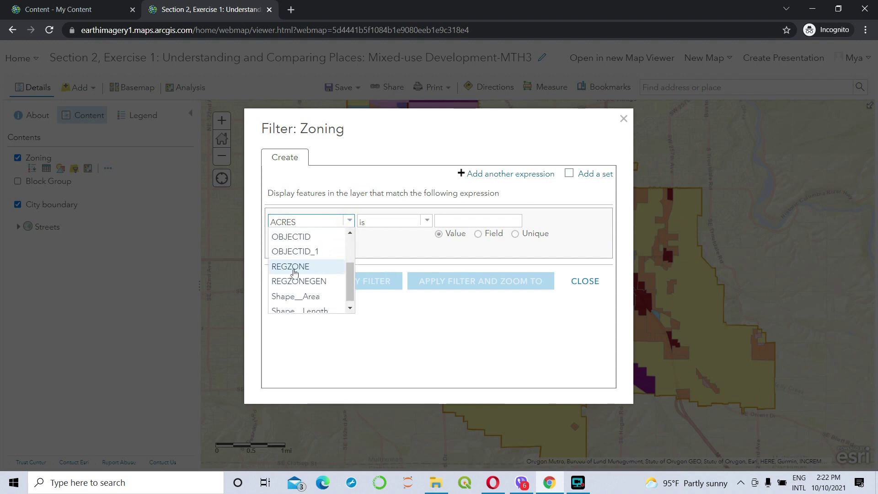
pyautogui.click(300, 268)
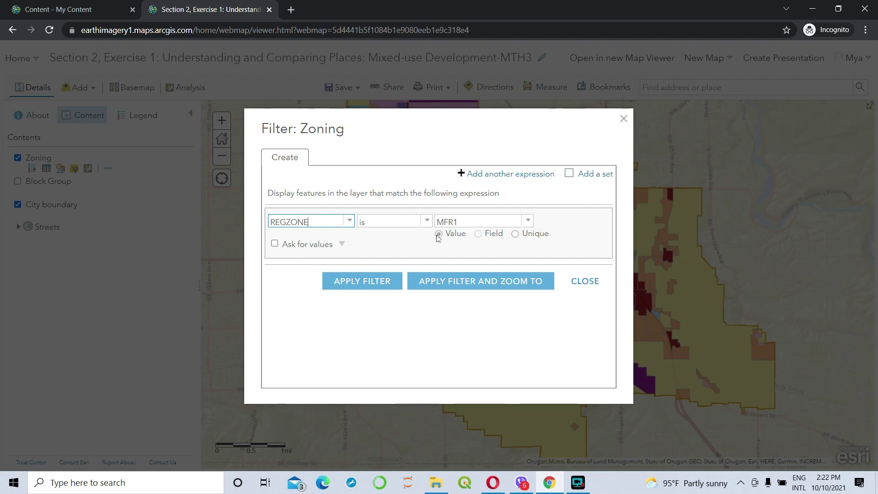
pyautogui.click(515, 234)
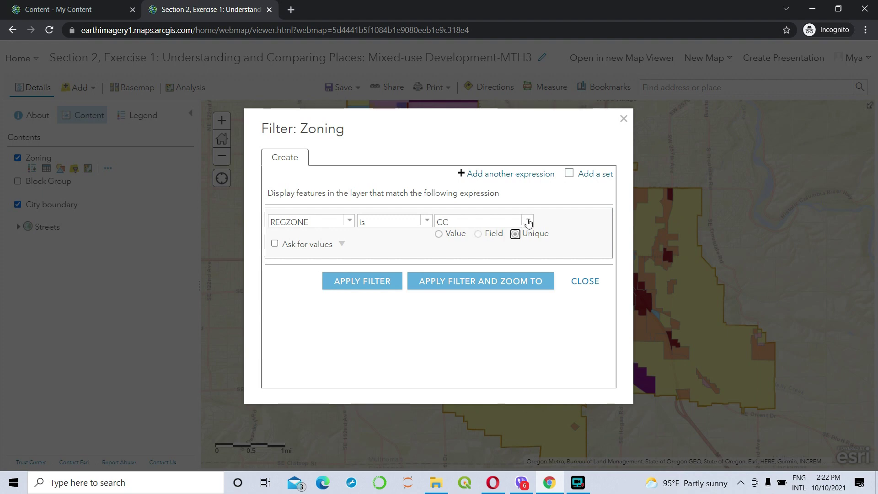
pyautogui.click(527, 221)
pyautogui.moveTo(526, 253); pyautogui.dragTo(528, 282)
pyautogui.click(465, 284)
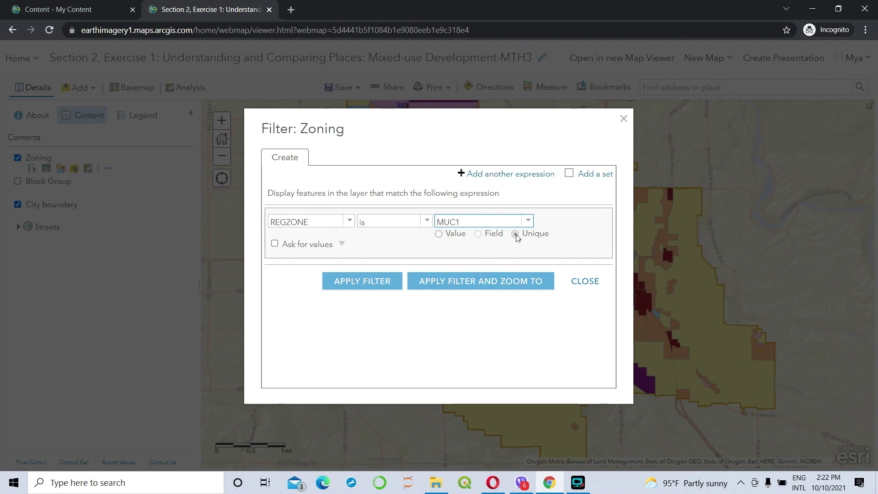
# Step: Add a second expression to the Zoning filter, REGZONE is MUC2, chosen from the unique values
pyautogui.click(508, 179)
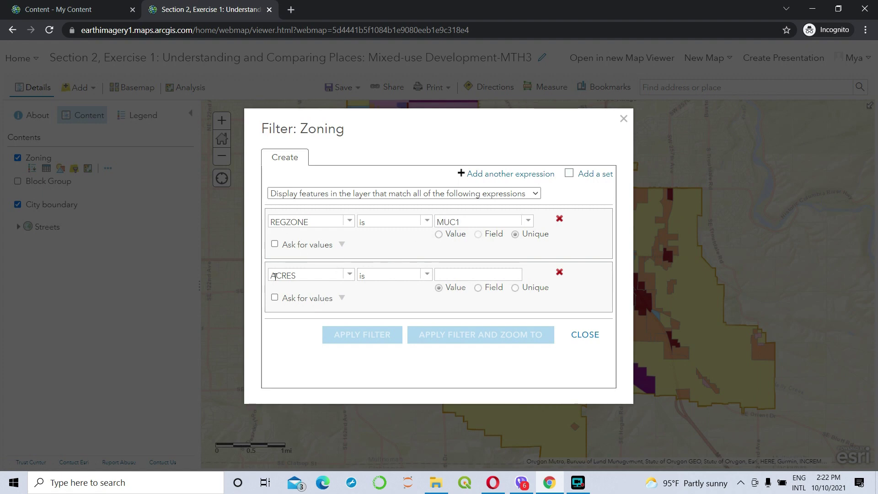
pyautogui.click(349, 274)
pyautogui.scroll(-1, 313, 325)
pyautogui.scroll(-1, 311, 328)
pyautogui.click(304, 320)
pyautogui.click(528, 275)
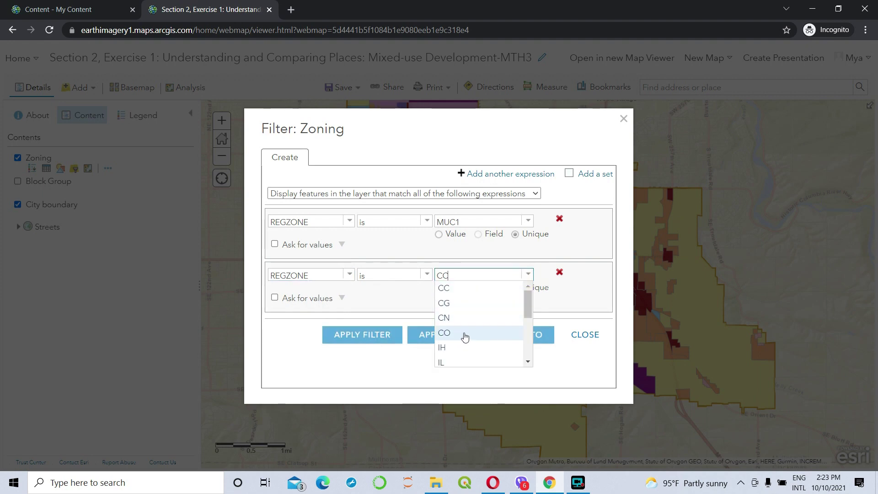
pyautogui.scroll(-3, 464, 337)
pyautogui.click(461, 323)
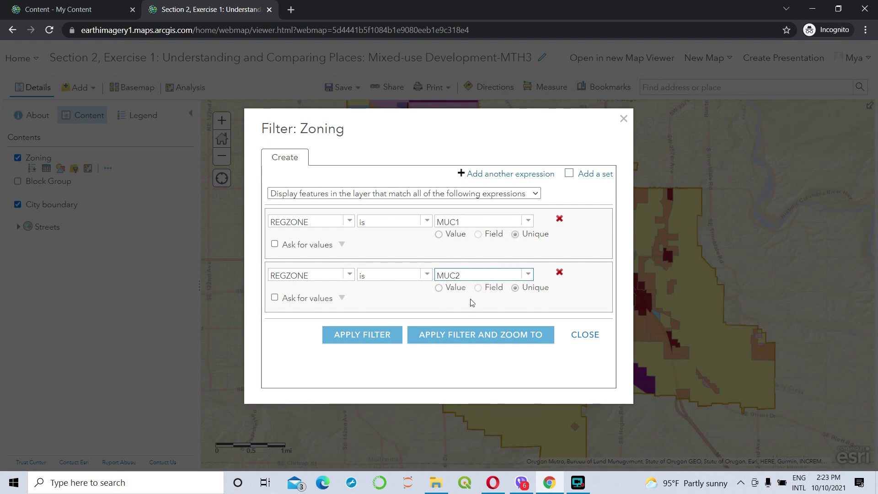
# Step: Set the Zoning filter to match any of the expressions and apply it to the map
pyautogui.click(535, 193)
pyautogui.click(496, 215)
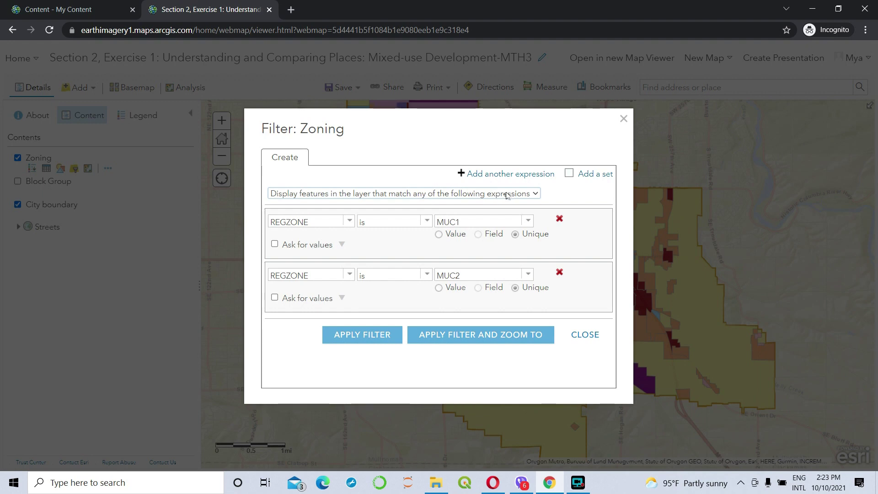
pyautogui.click(530, 196)
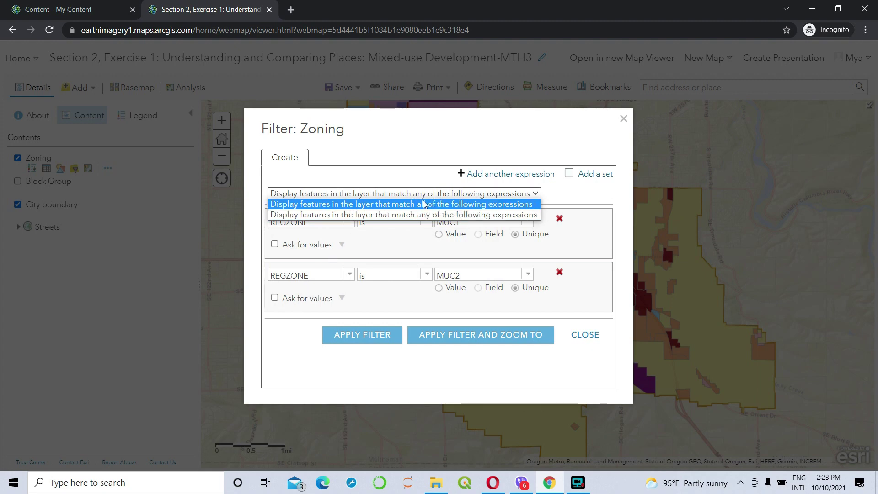
pyautogui.click(368, 334)
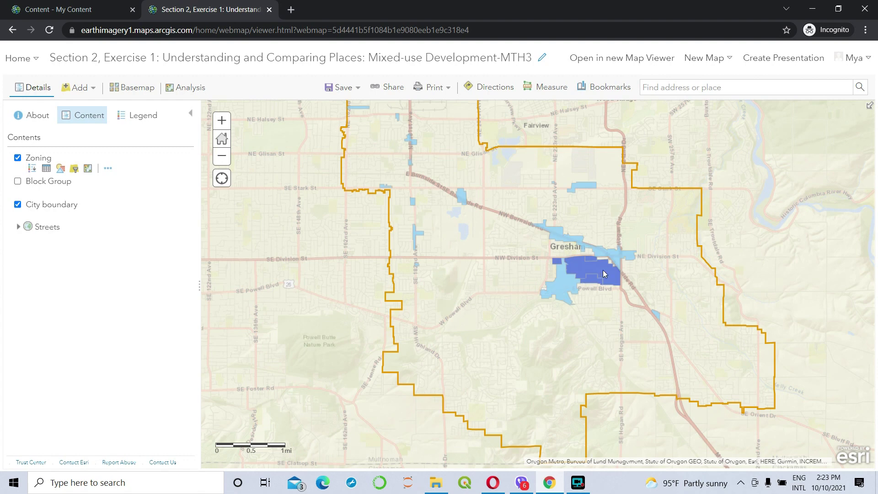
pyautogui.scroll(-1, 611, 263)
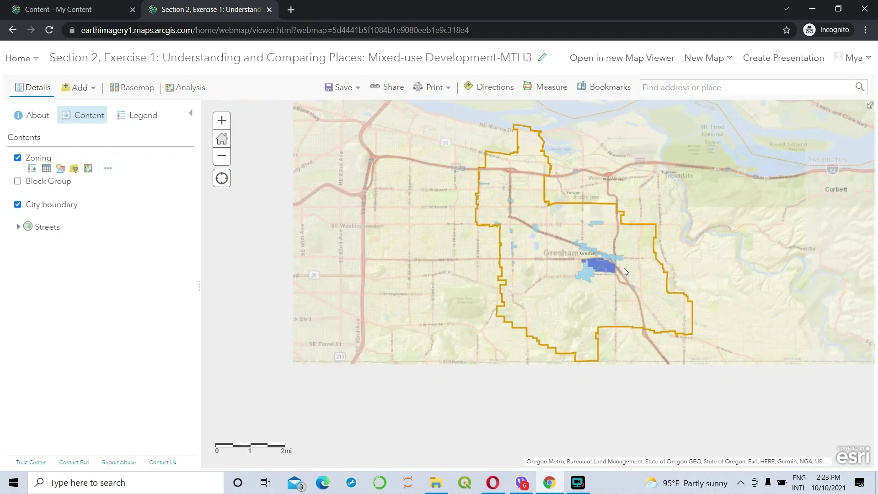
pyautogui.scroll(1, 611, 268)
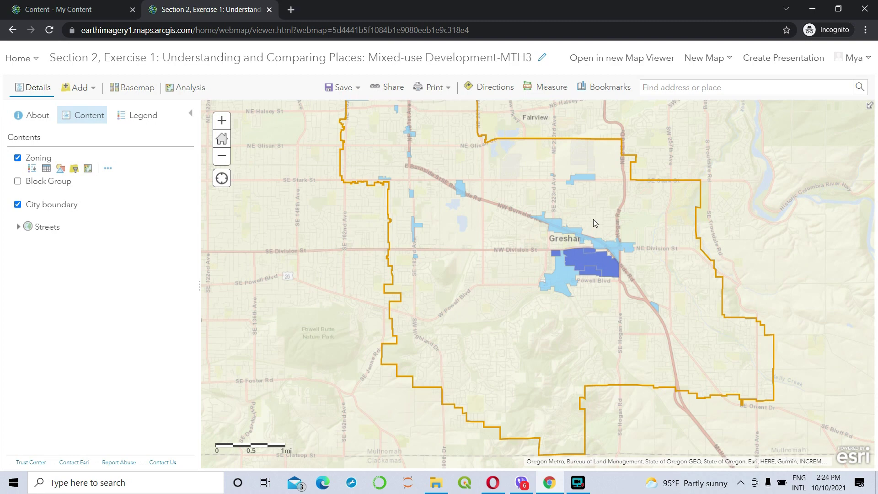
# Step: Turn on the Block Group layer and review its attribute table from the population fields through MED_AGE
pyautogui.click(18, 182)
pyautogui.scroll(-1, 706, 392)
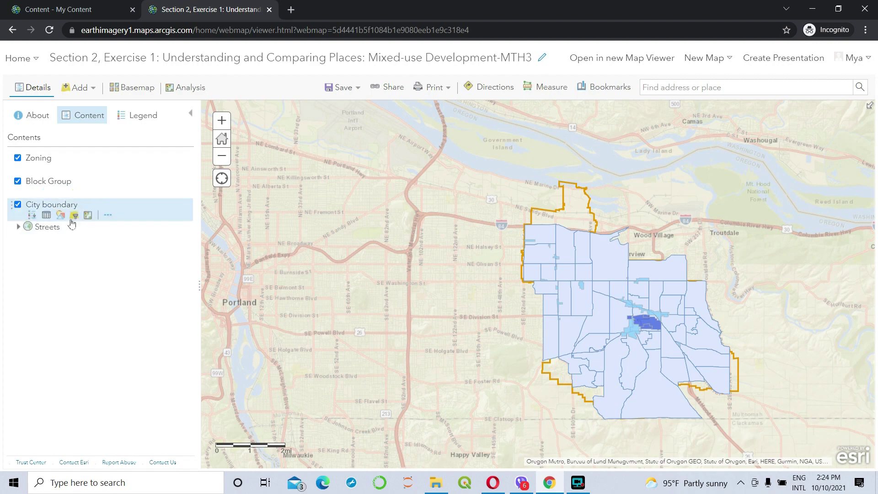
pyautogui.click(46, 194)
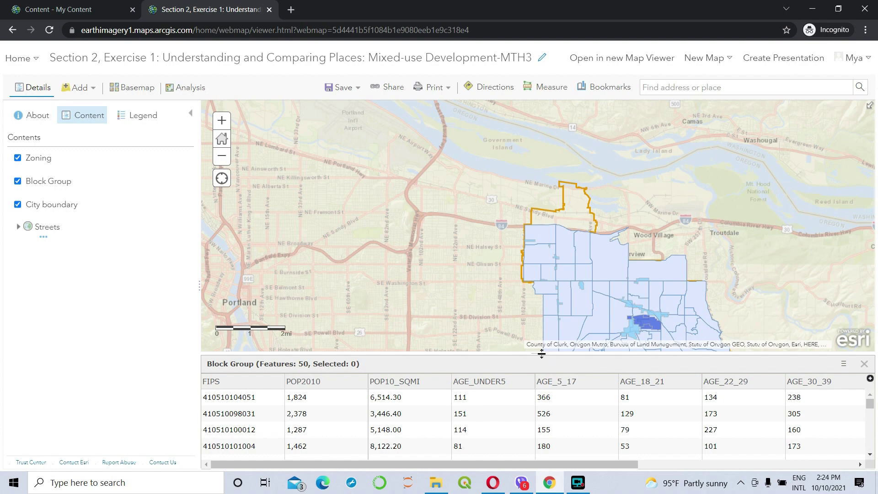
pyautogui.moveTo(541, 354); pyautogui.dragTo(537, 310)
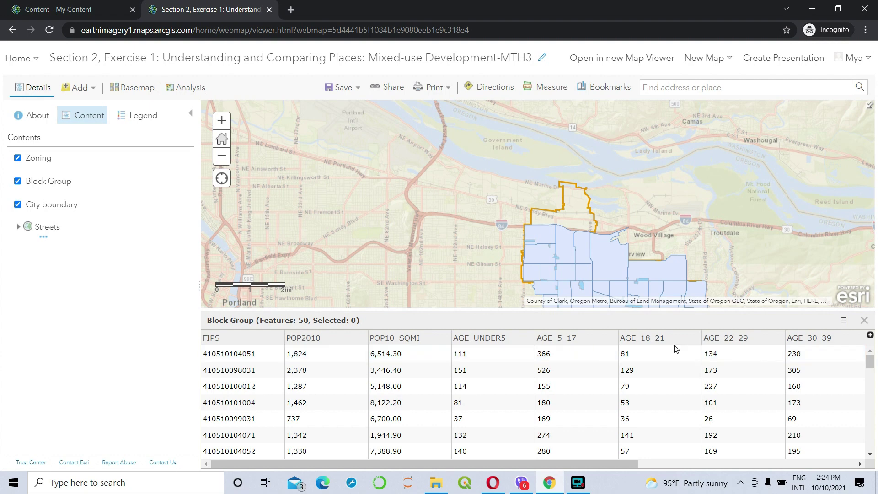
pyautogui.moveTo(620, 465); pyautogui.dragTo(854, 465)
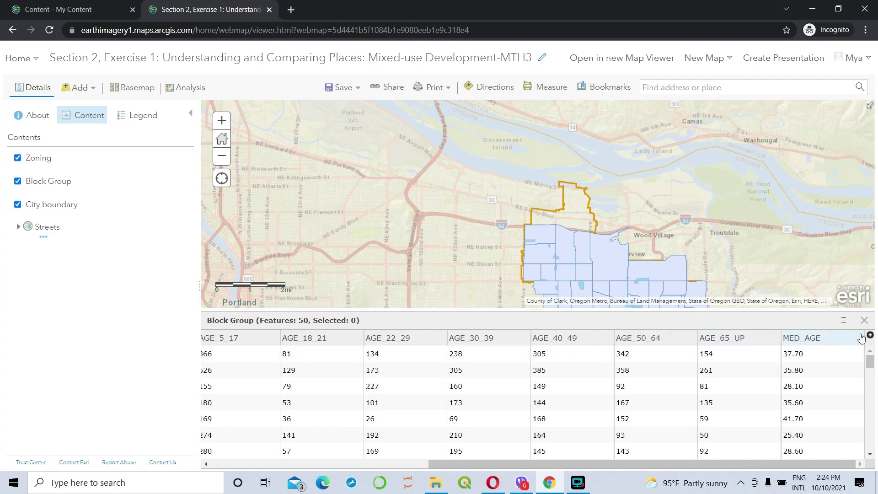
pyautogui.click(814, 462)
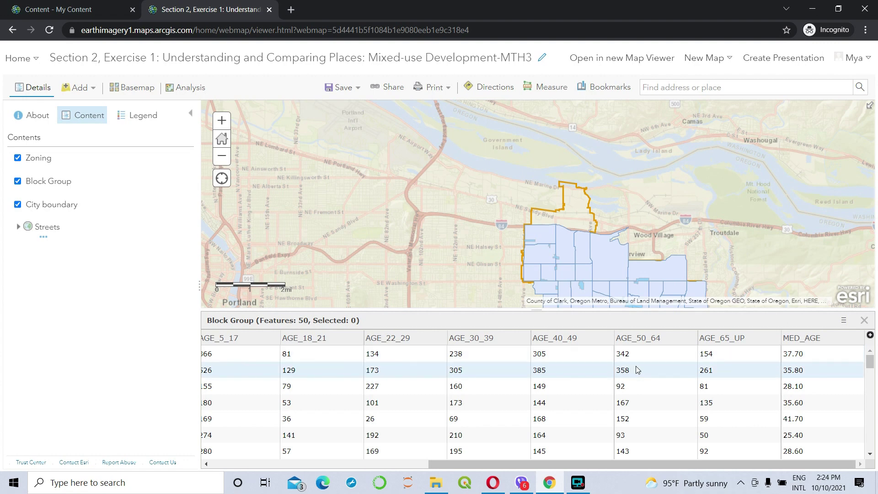
# Step: Start the Enrich Layer analysis for the Block Group layer and open the Data Browser for choosing variables
pyautogui.moveTo(55, 186)
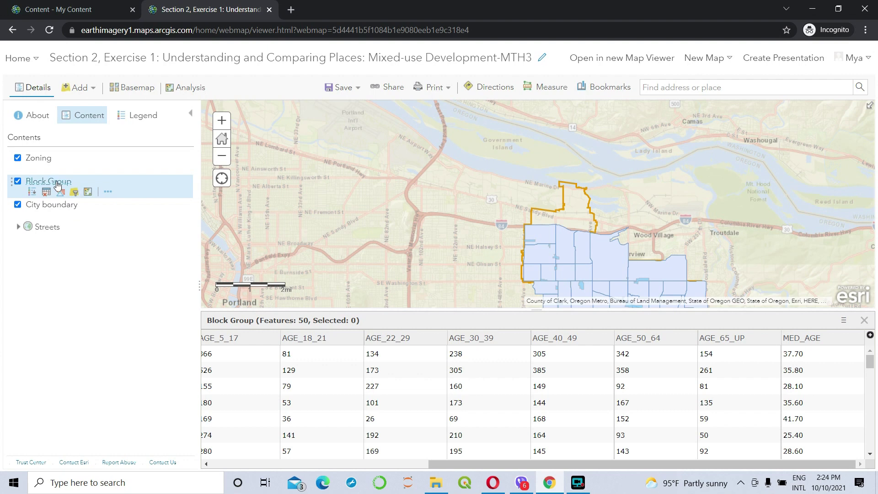
pyautogui.click(88, 192)
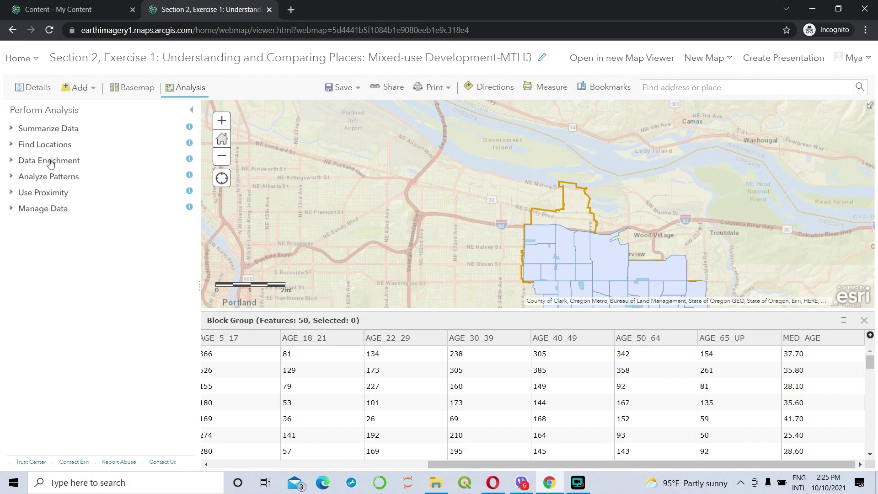
pyautogui.click(51, 164)
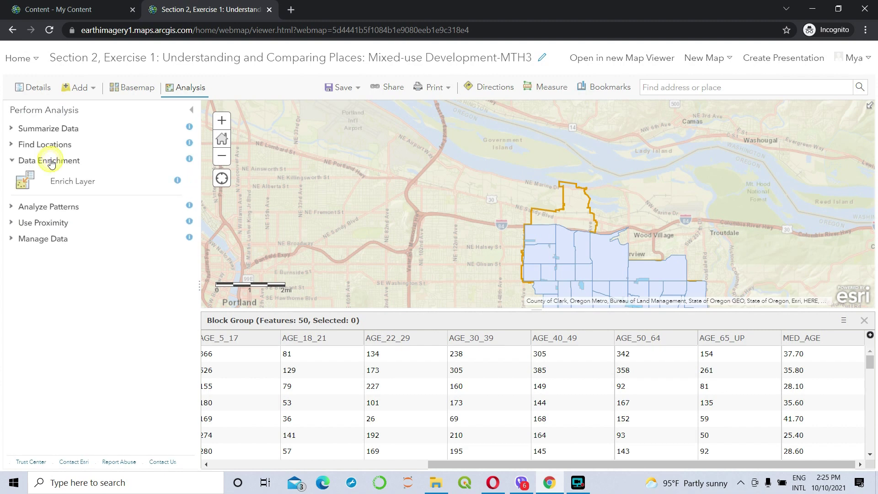
pyautogui.click(71, 183)
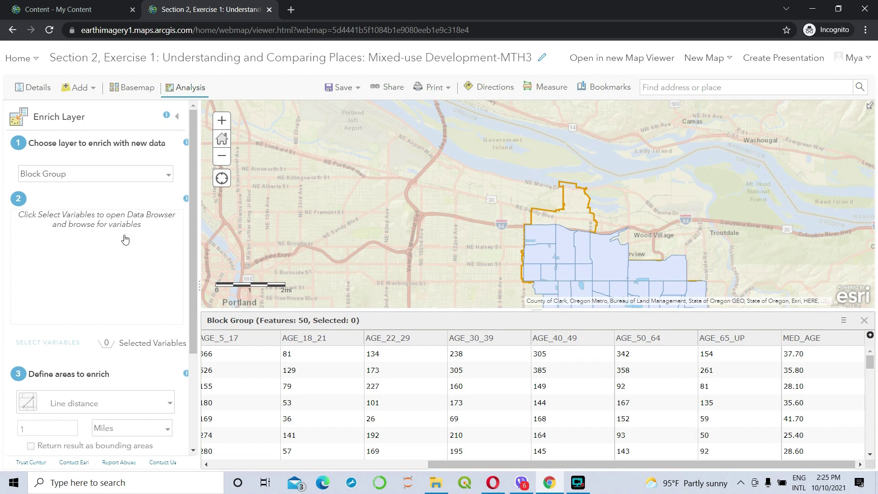
pyautogui.scroll(-1, 44, 287)
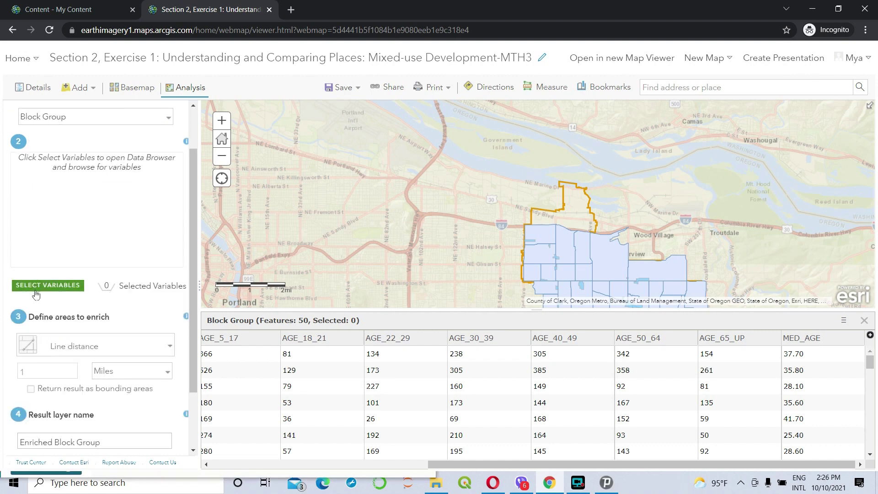
pyautogui.click(46, 288)
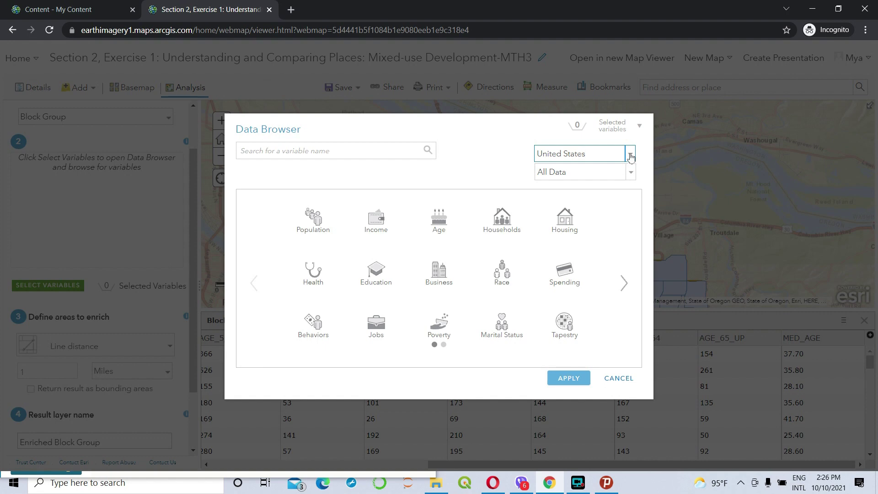
pyautogui.click(614, 153)
pyautogui.click(631, 158)
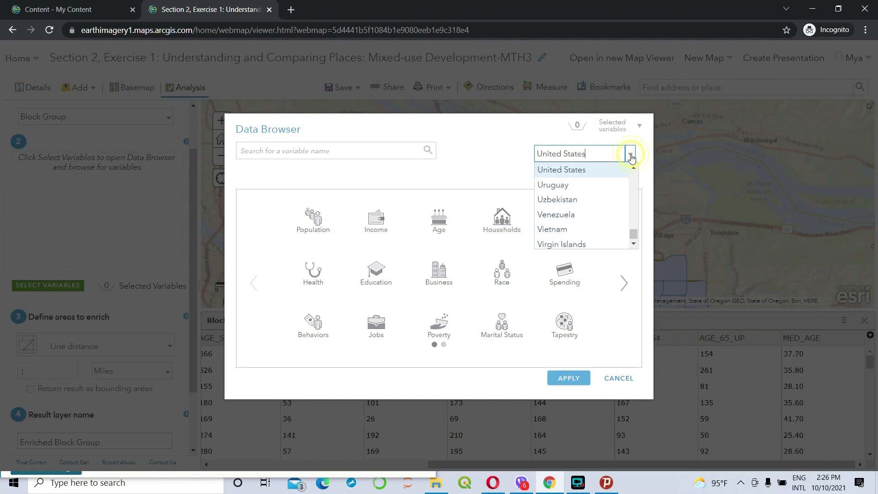
pyautogui.scroll(-1, 589, 207)
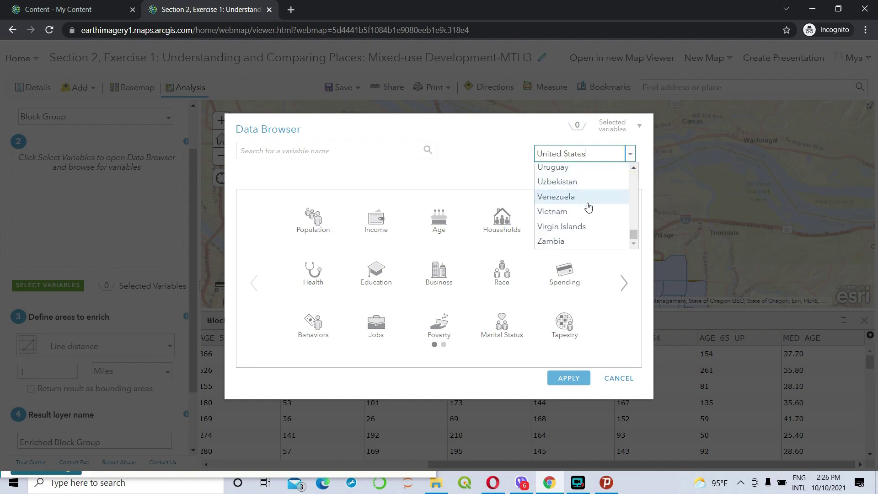
pyautogui.click(572, 196)
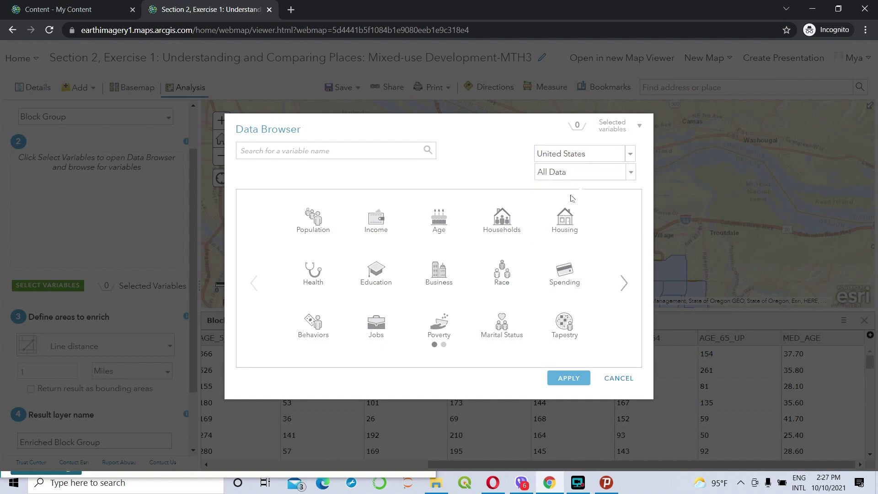
# Step: Browse the Housing variables for the United States and open the Owner & Renter category
pyautogui.click(570, 229)
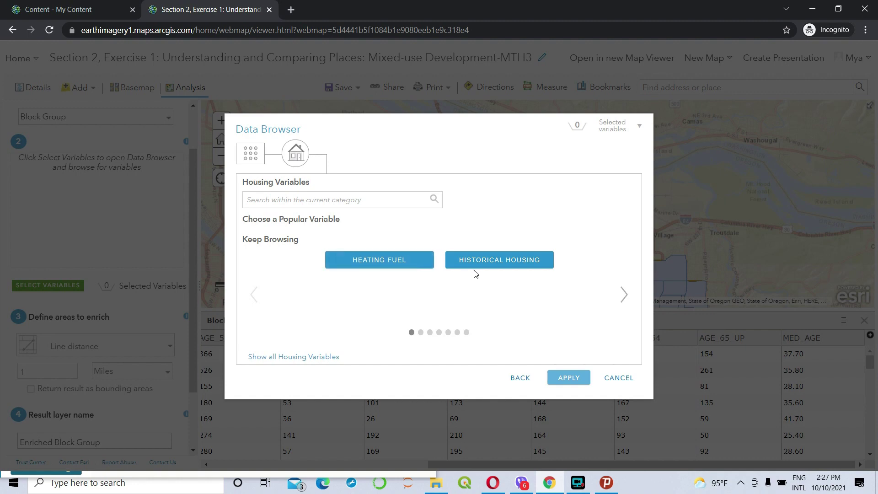
pyautogui.click(625, 296)
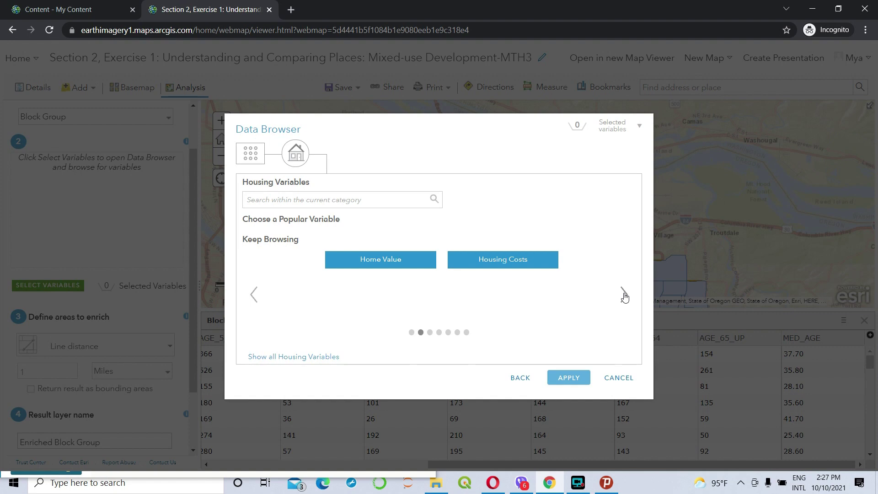
pyautogui.click(625, 295)
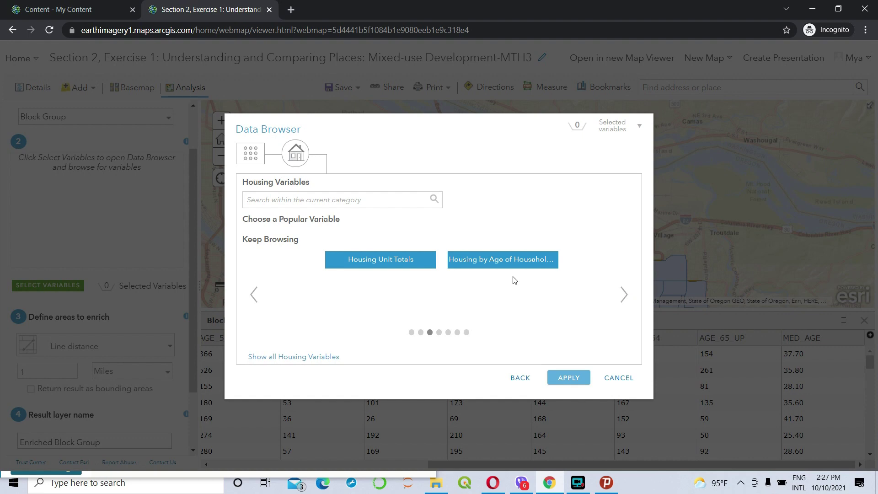
pyautogui.click(624, 295)
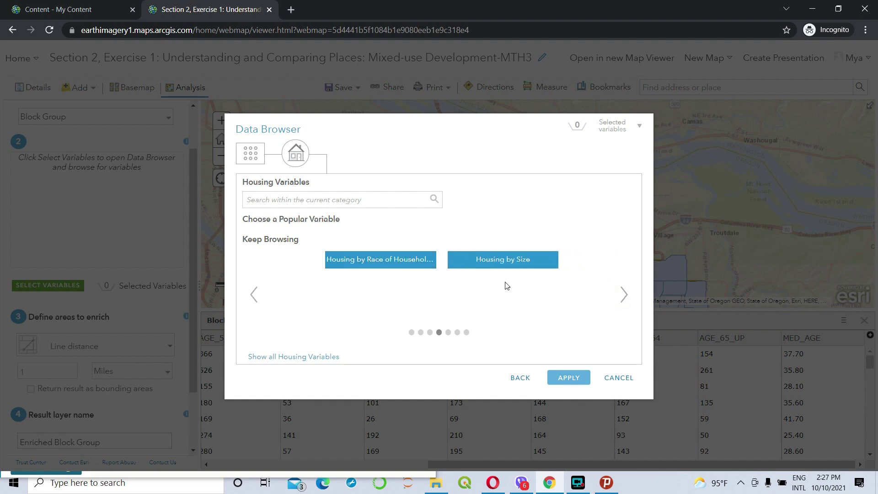
pyautogui.click(624, 296)
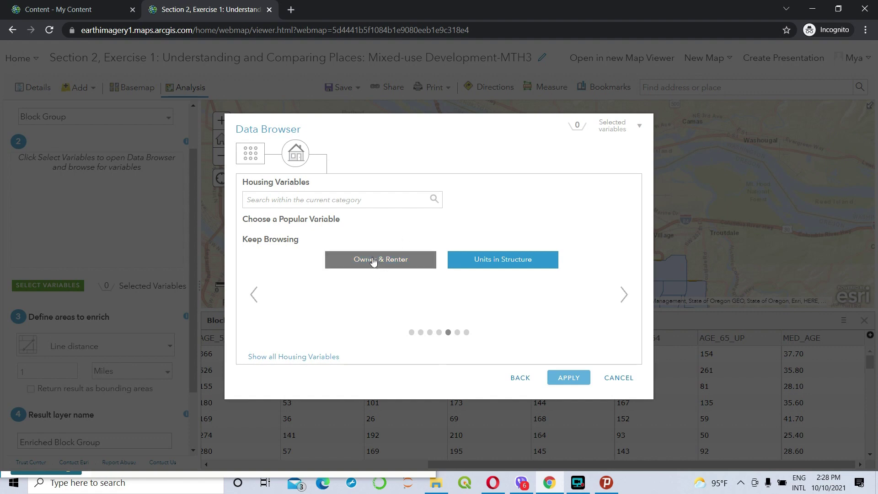
pyautogui.click(373, 260)
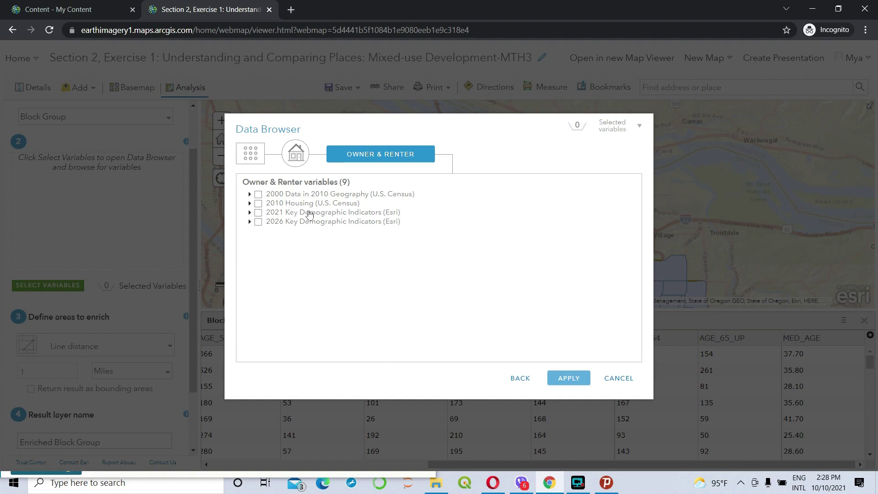
# Step: Select 2021 Key Demographic Indicators (Esri), remove 2021 Owner Occupied HUs, and apply 2021 Renter Occupied HUs as the only variable
pyautogui.click(258, 214)
pyautogui.click(641, 128)
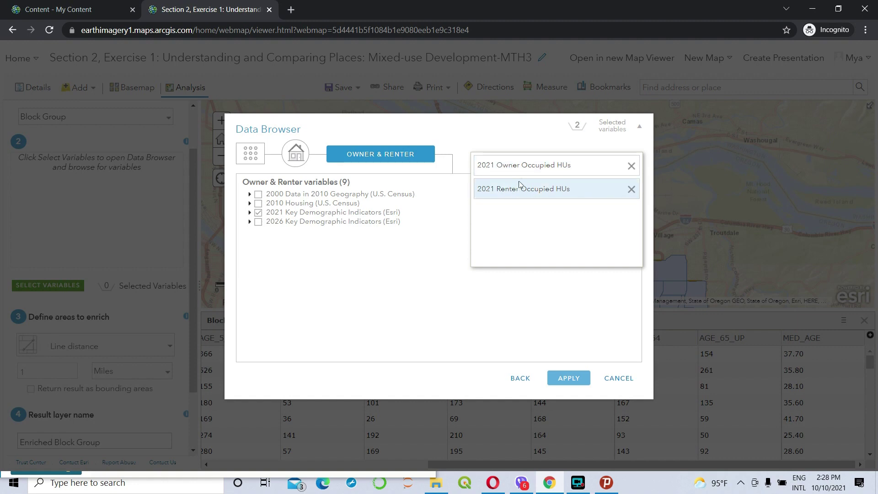
pyautogui.click(639, 125)
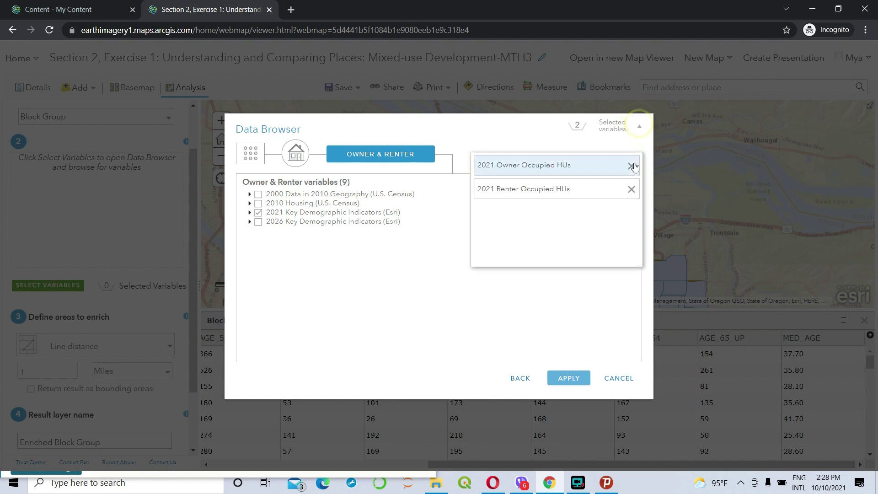
pyautogui.click(631, 166)
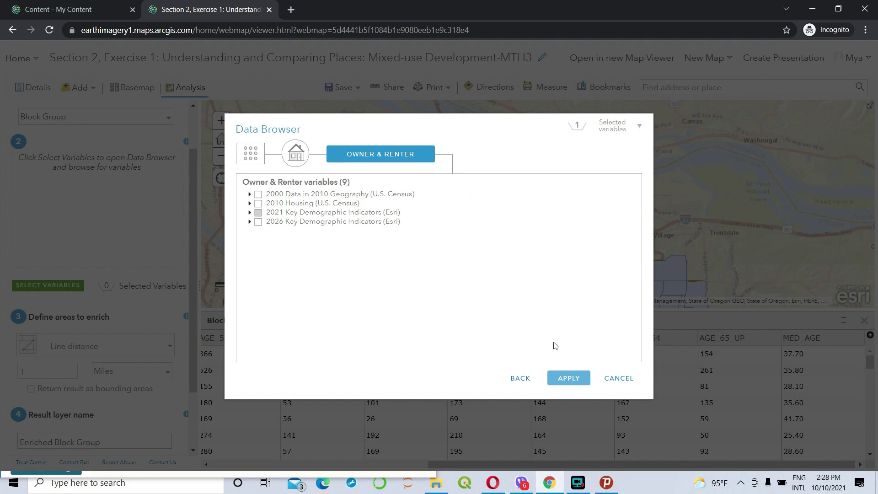
pyautogui.click(568, 377)
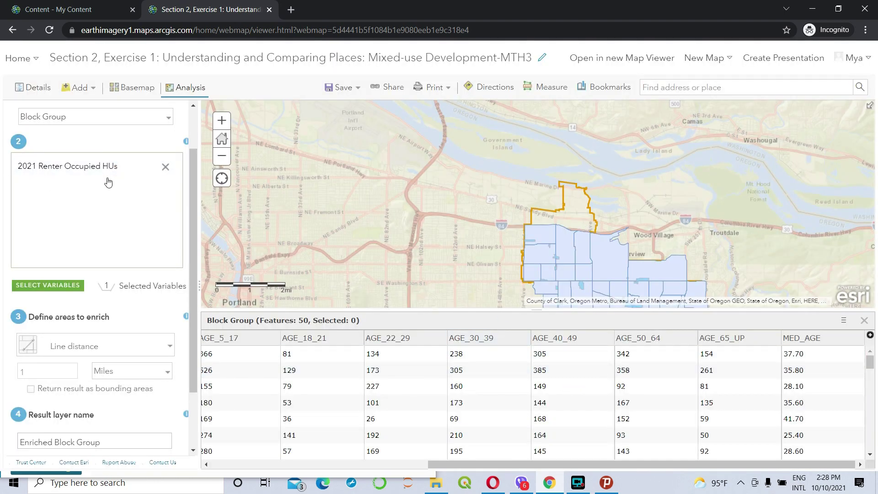
# Step: Name the result layer Enriched Block Group_MTH3, turn off the current map extent limit, and run the analysis
pyautogui.scroll(-2, 109, 182)
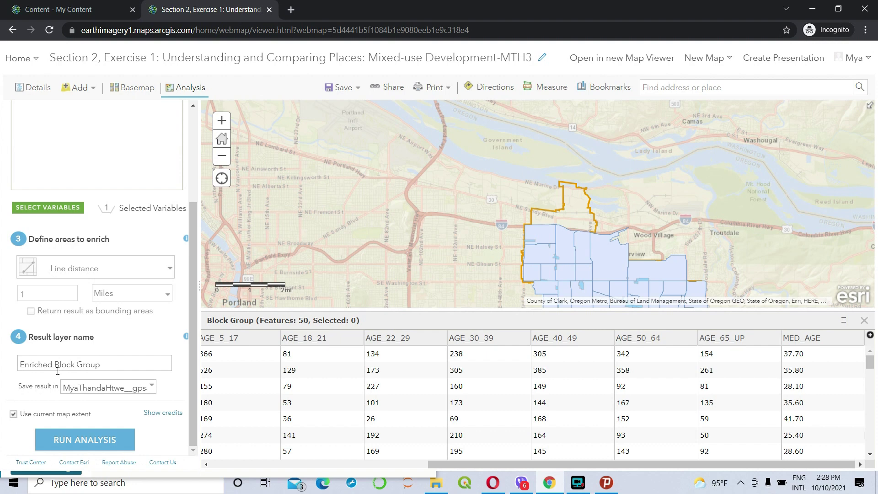
pyautogui.click(105, 366)
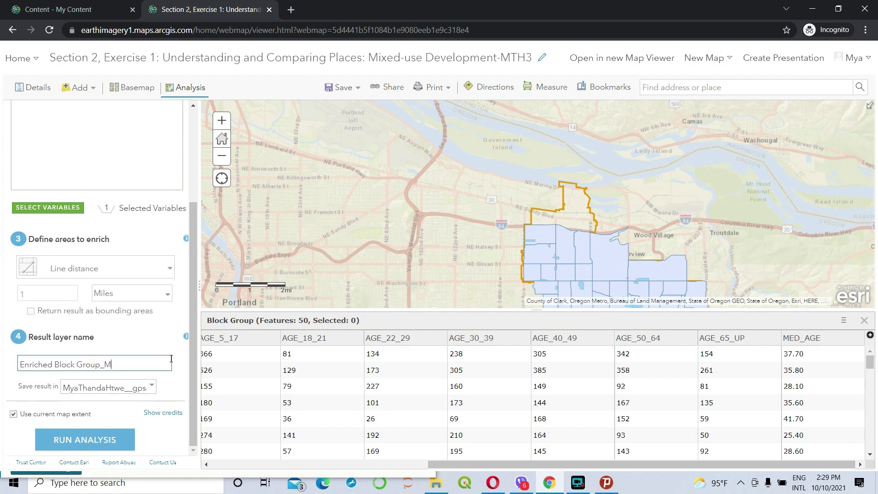
pyautogui.write('_MTH3')
pyautogui.click(222, 139)
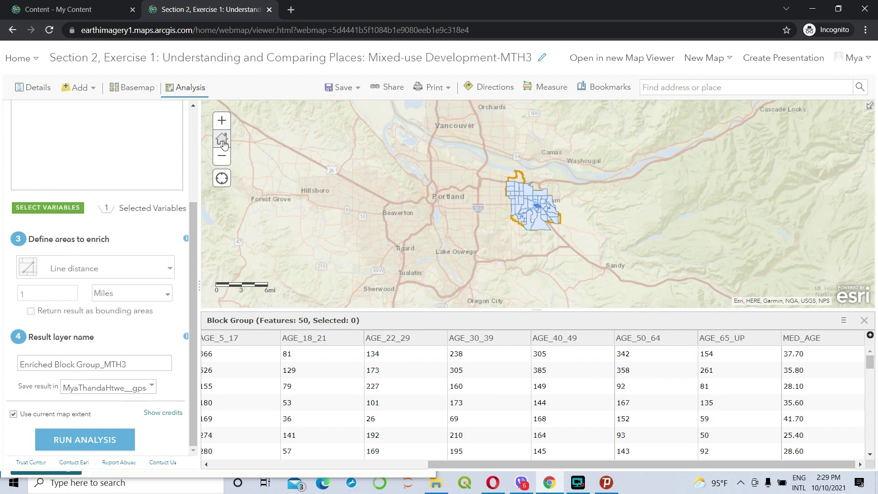
pyautogui.click(13, 415)
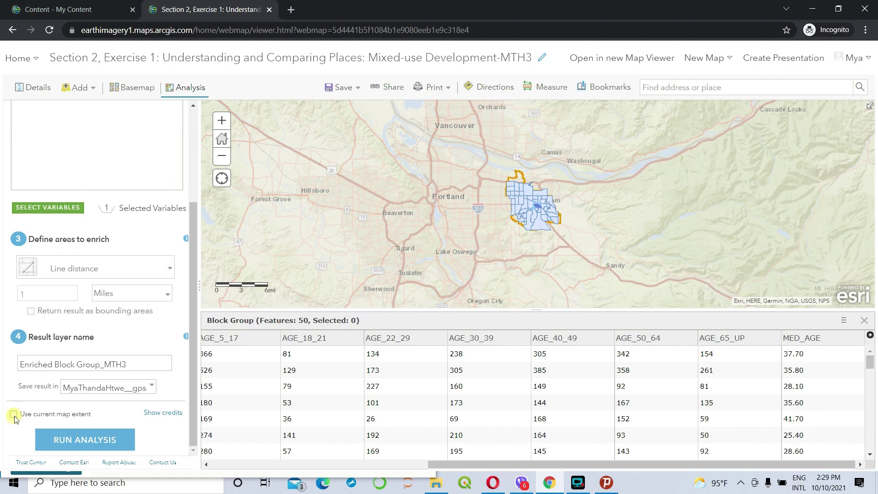
pyautogui.click(80, 440)
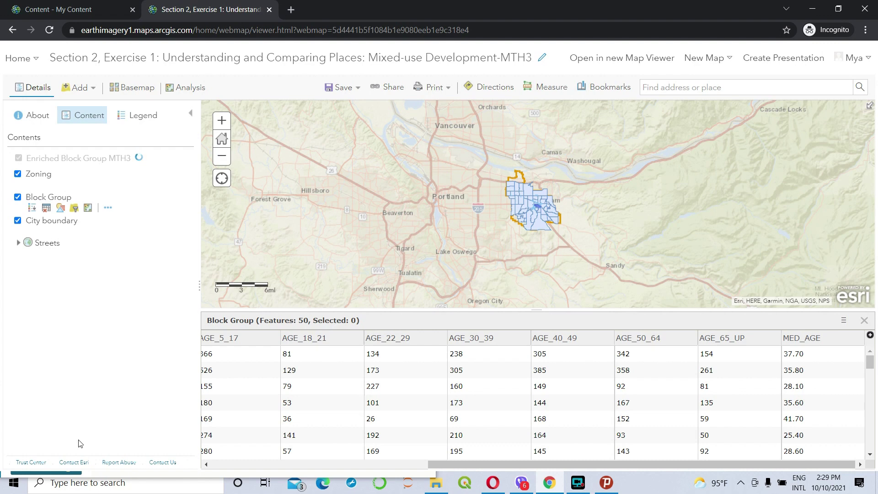
pyautogui.moveTo(90, 162)
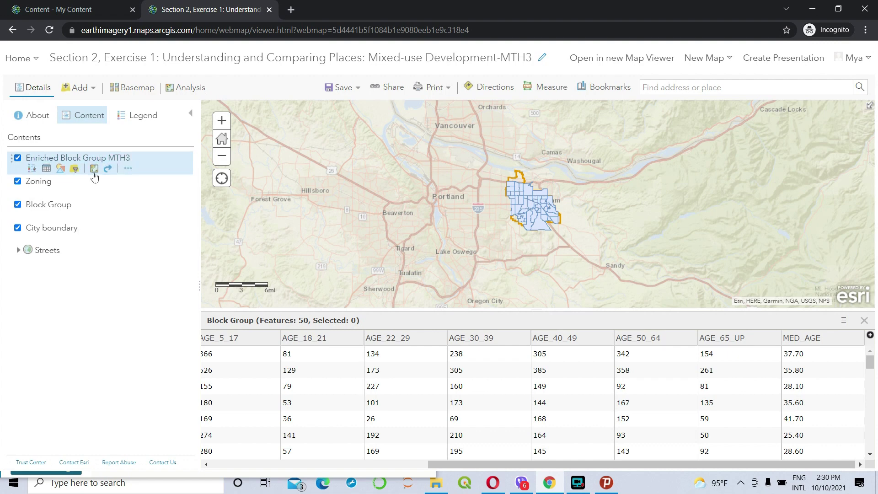
# Step: Hide the Block Group layer and open the attribute table of the Enriched Block Group MTH3 layer
pyautogui.moveTo(19, 217)
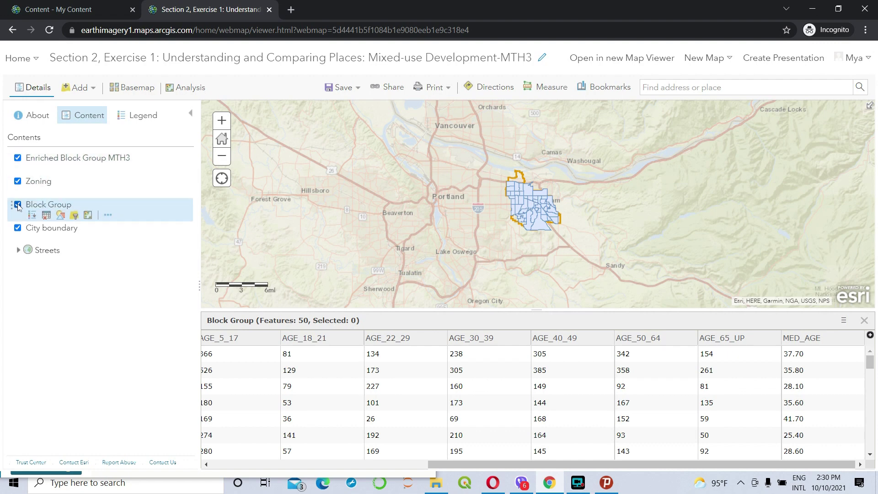
pyautogui.click(18, 204)
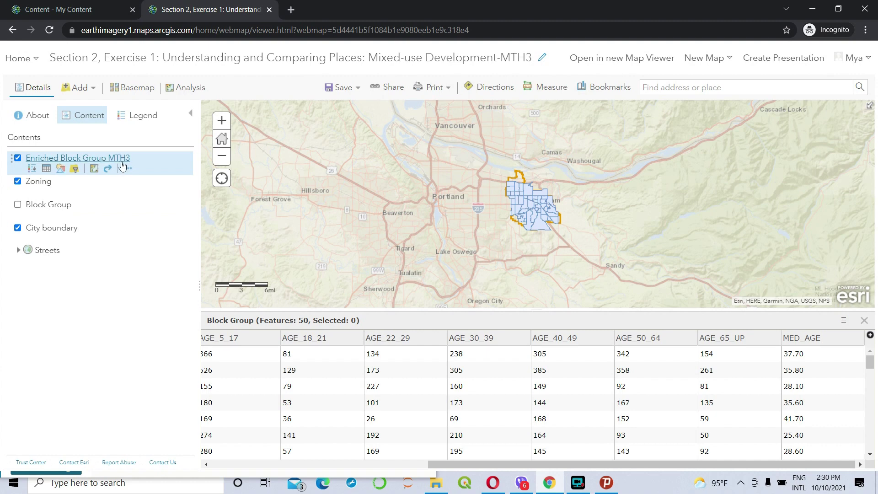
pyautogui.click(47, 169)
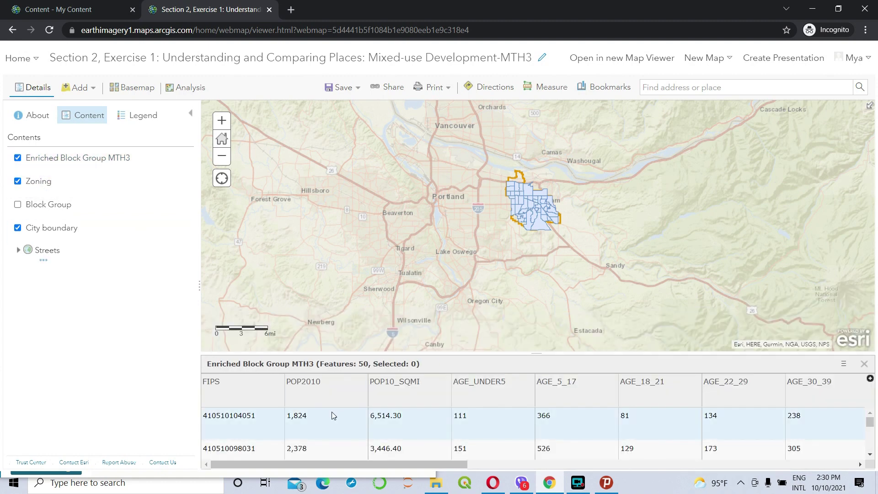
# Step: Enlarge the attribute table, examine the 2021 Renter Occupied HUs column, and view that field's statistics
pyautogui.moveTo(333, 465); pyautogui.dragTo(723, 471)
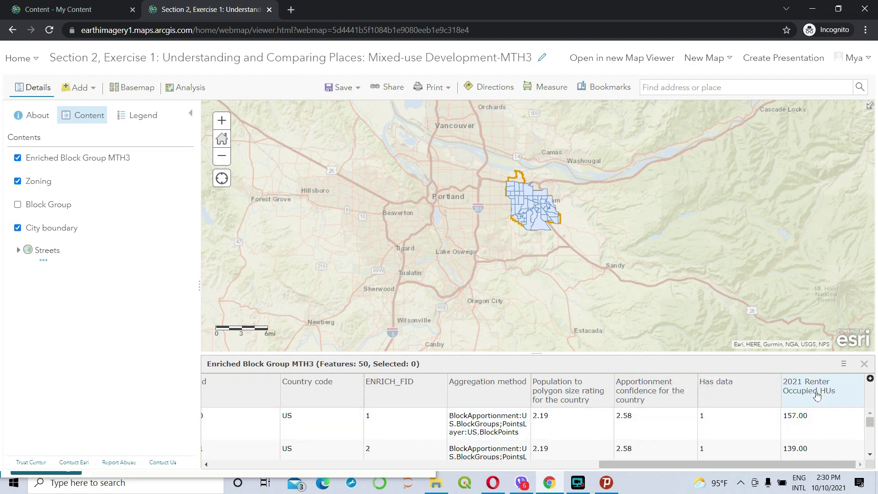
pyautogui.moveTo(870, 421); pyautogui.dragTo(874, 457)
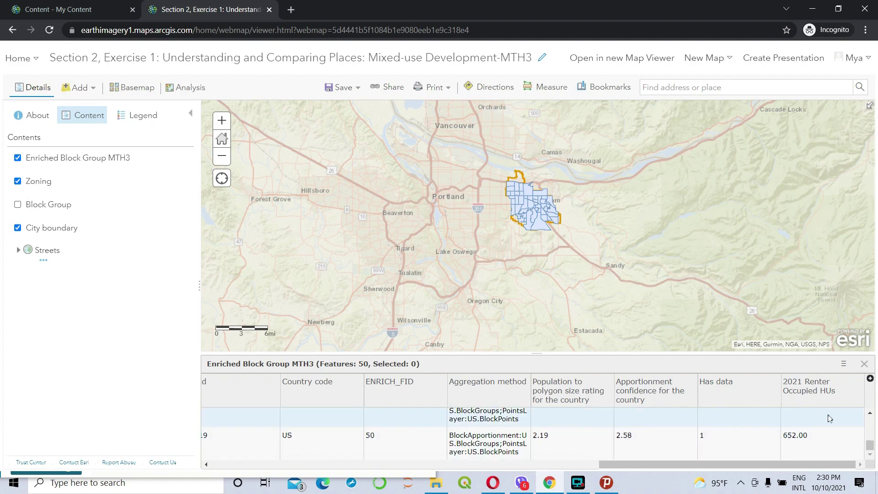
pyautogui.moveTo(537, 353); pyautogui.dragTo(535, 249)
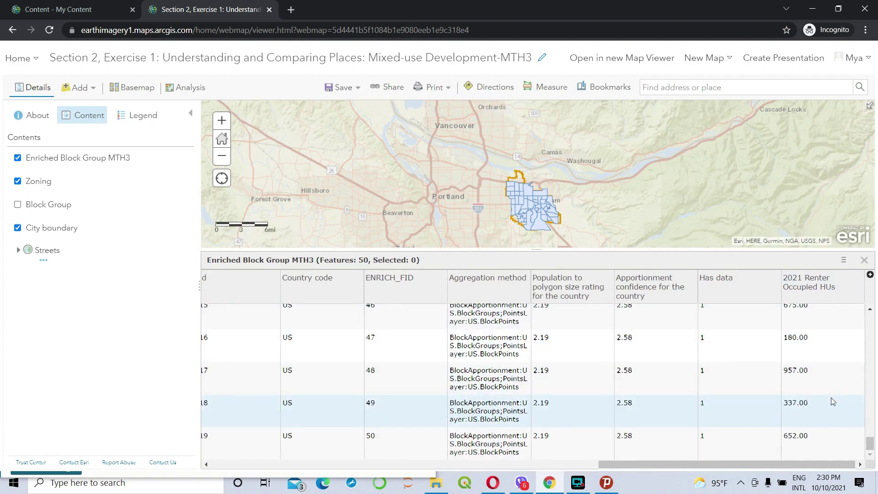
pyautogui.scroll(3, 830, 397)
pyautogui.scroll(7, 833, 391)
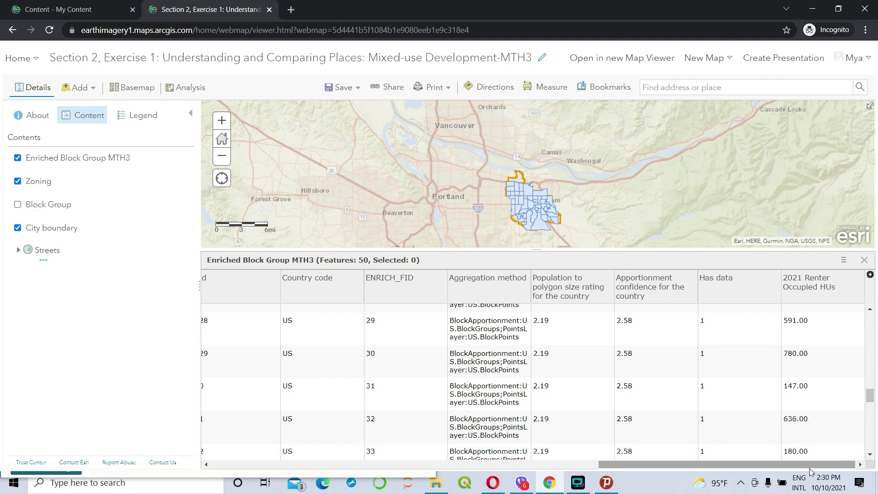
pyautogui.click(822, 288)
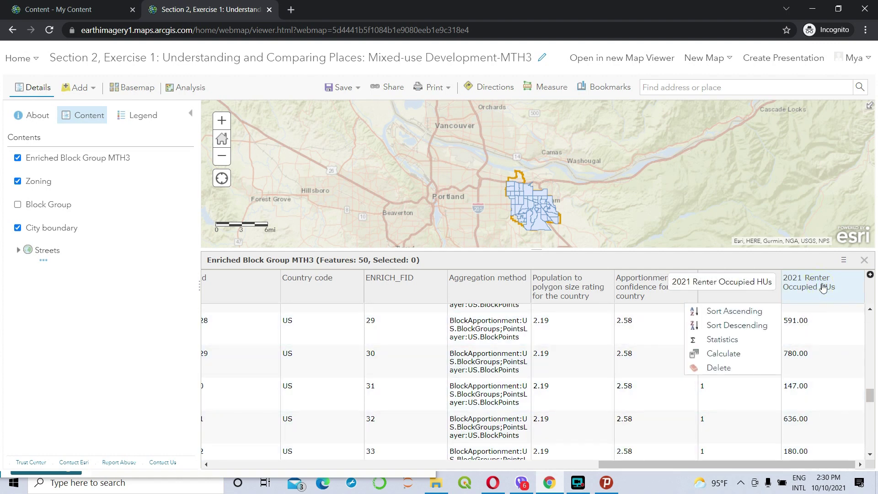
pyautogui.click(726, 341)
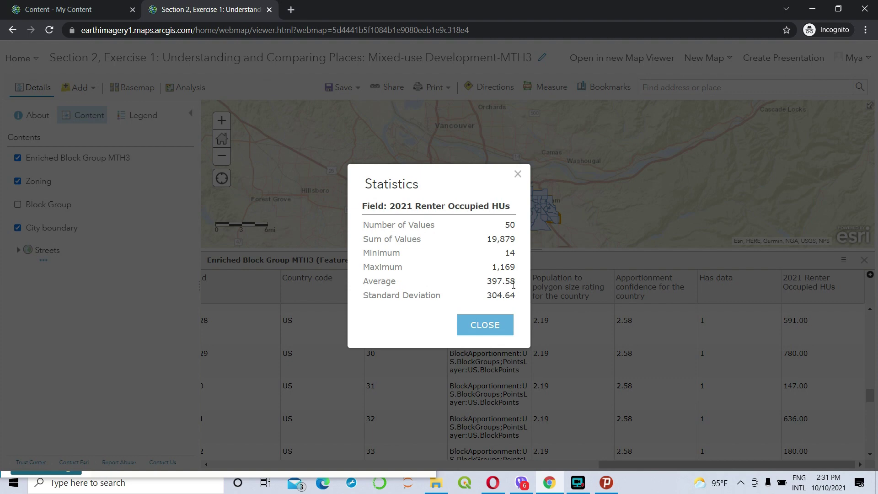
pyautogui.click(493, 328)
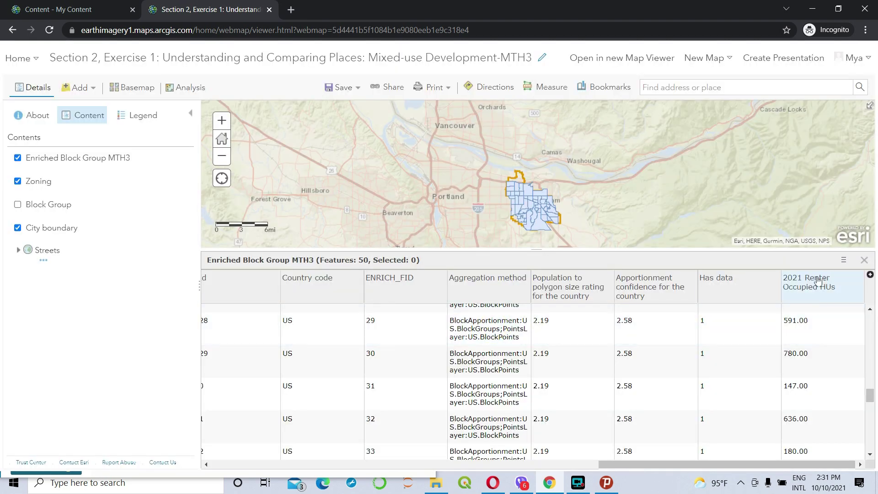
# Step: Filter the Enriched Block Group MTH3 layer to features whose 2021 Renter Occupied HUs is at least the field's average
pyautogui.moveTo(34, 166)
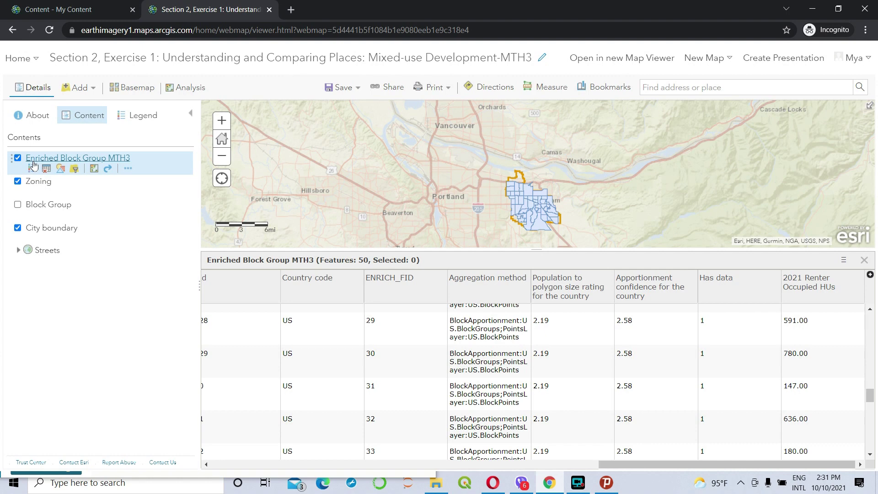
pyautogui.click(74, 169)
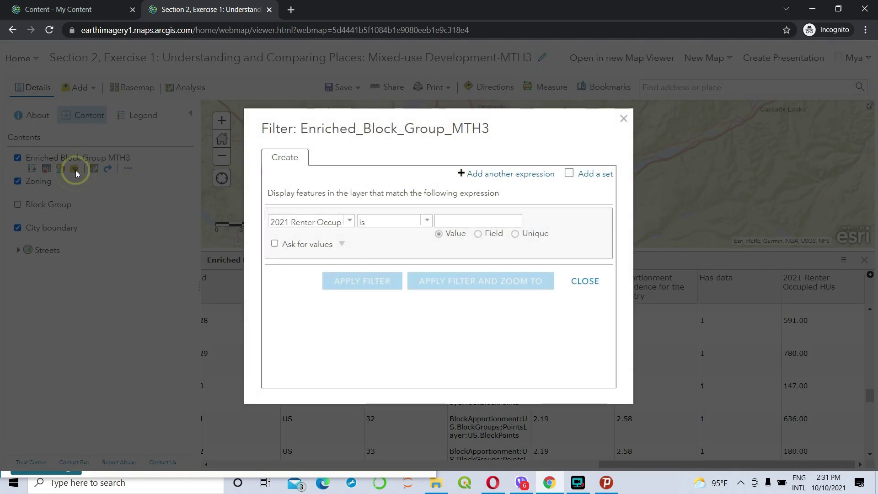
pyautogui.click(350, 222)
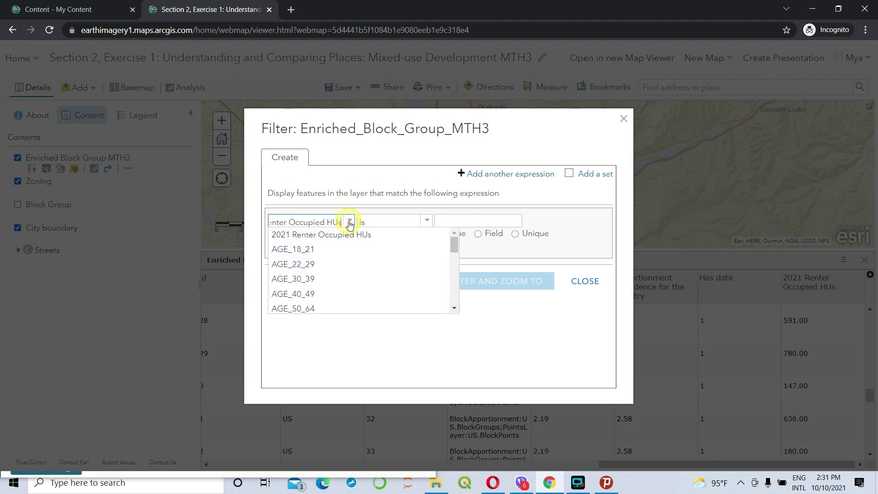
pyautogui.click(352, 239)
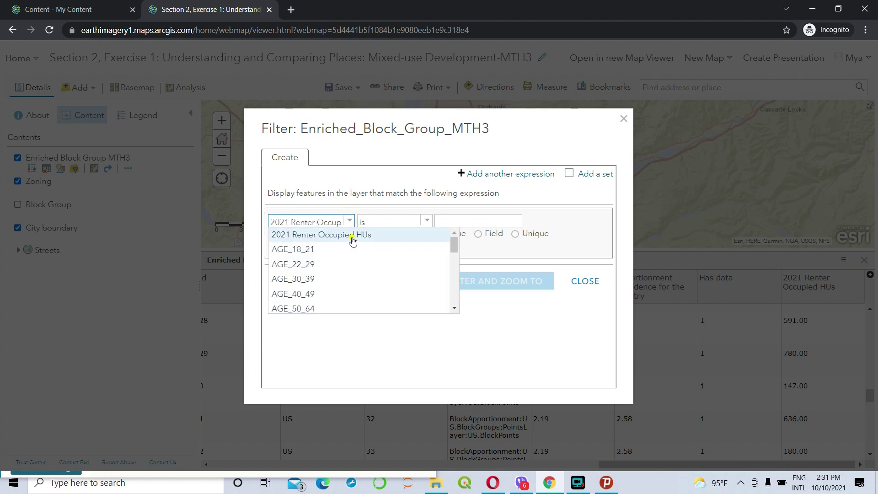
pyautogui.click(425, 220)
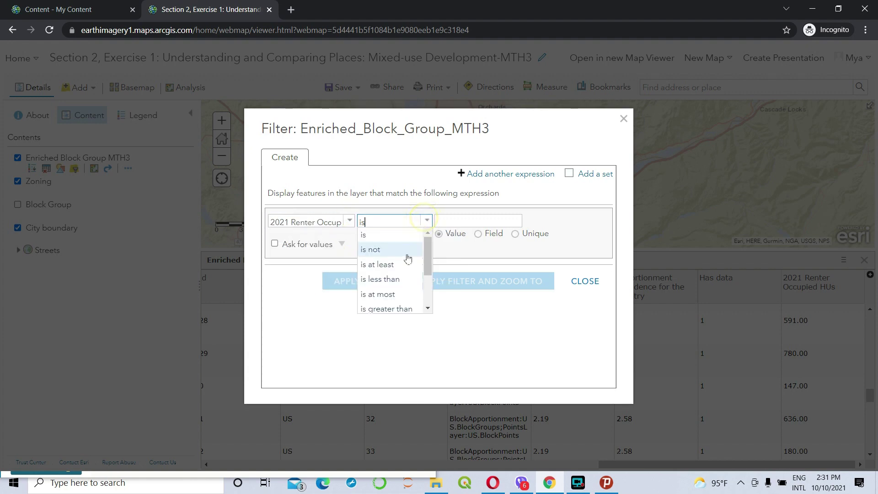
pyautogui.click(390, 264)
pyautogui.click(449, 224)
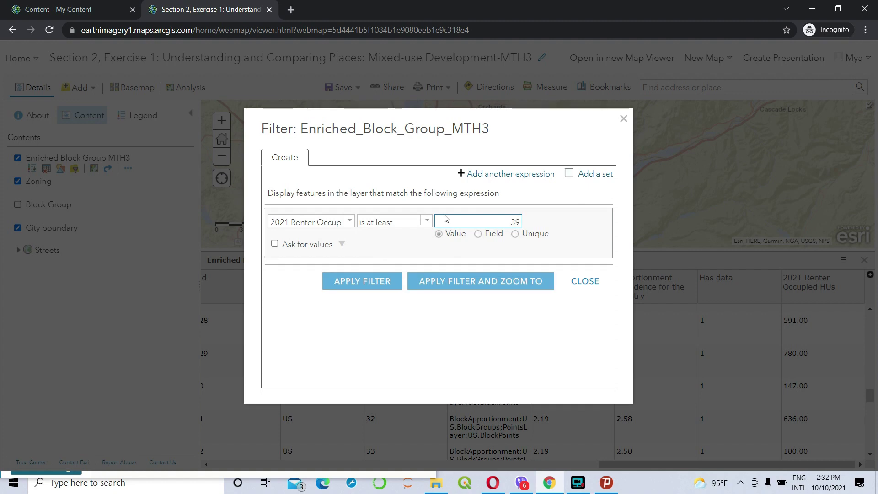
pyautogui.click(343, 282)
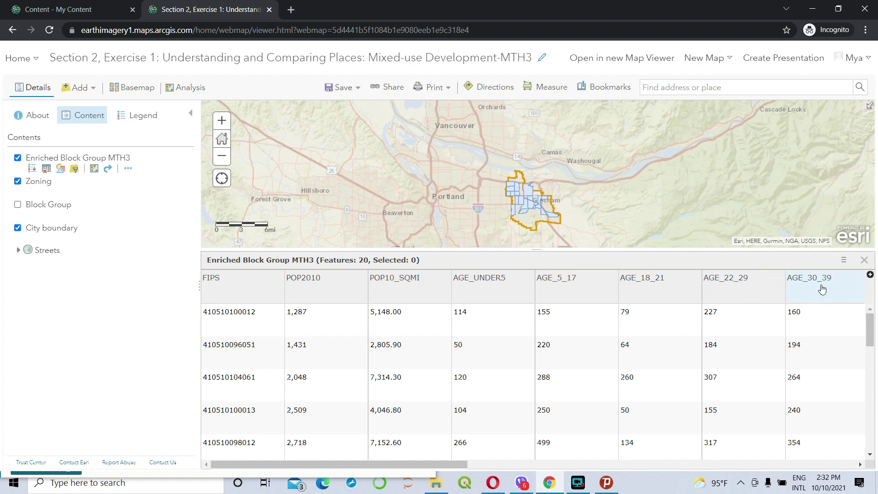
# Step: Examine the filtered block groups' 2021 Renter Occupied HUs values and their age-group columns in the table
pyautogui.hscroll(10, 795, 276)
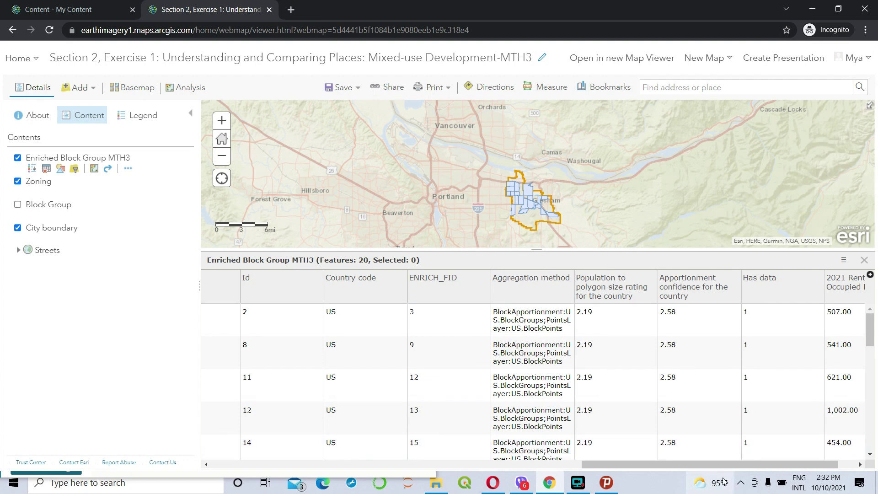
pyautogui.moveTo(724, 464); pyautogui.dragTo(742, 464)
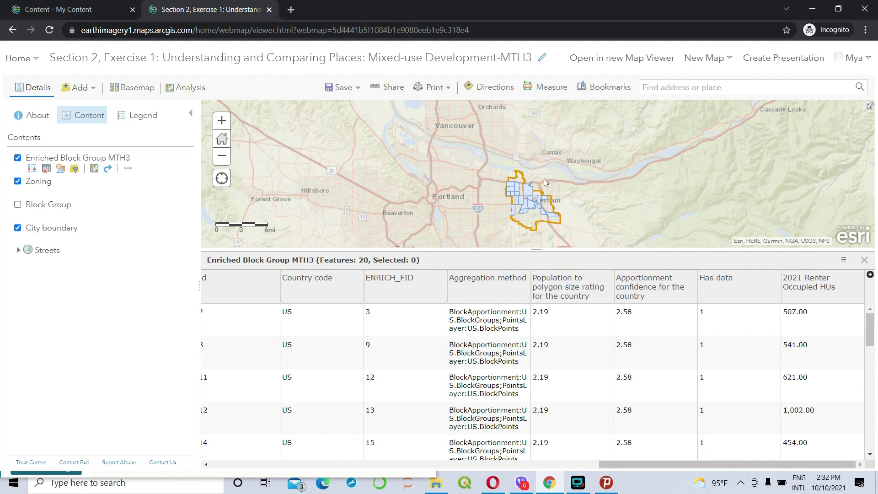
pyautogui.moveTo(727, 464); pyautogui.dragTo(477, 473)
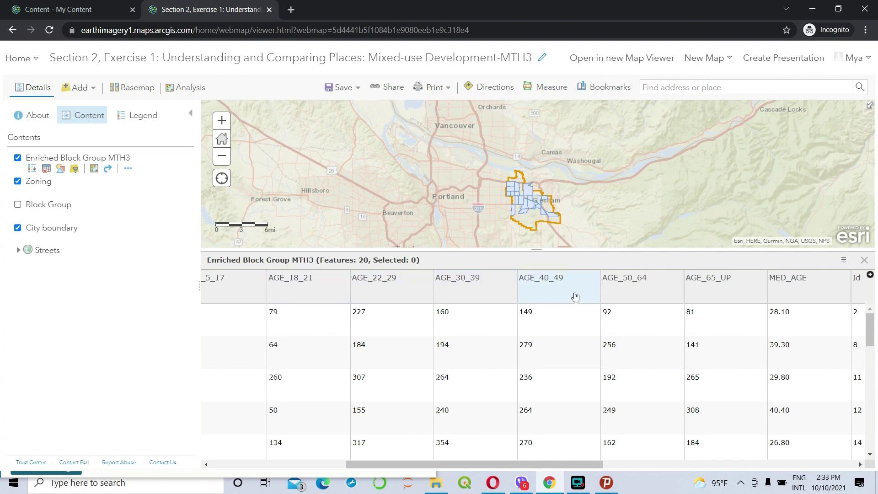
# Step: Add an Integer field to the enriched block group table with AGE_22_39 as both field name and display name
pyautogui.click(844, 261)
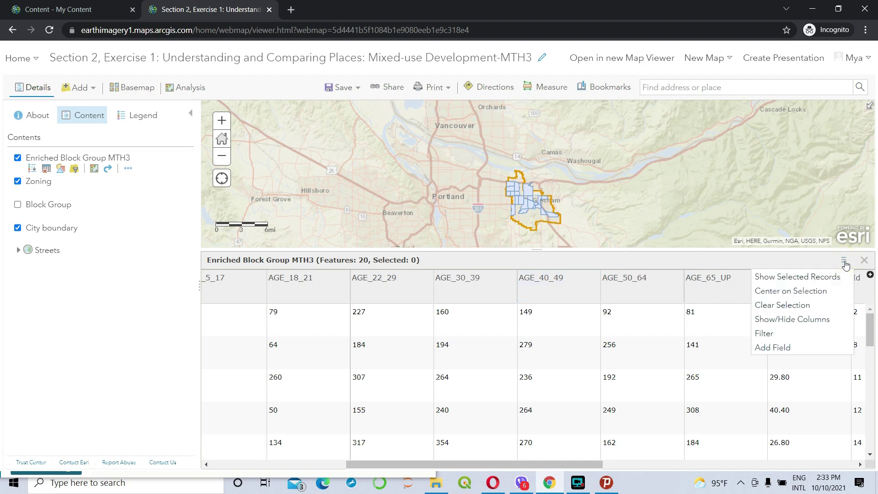
pyautogui.click(782, 350)
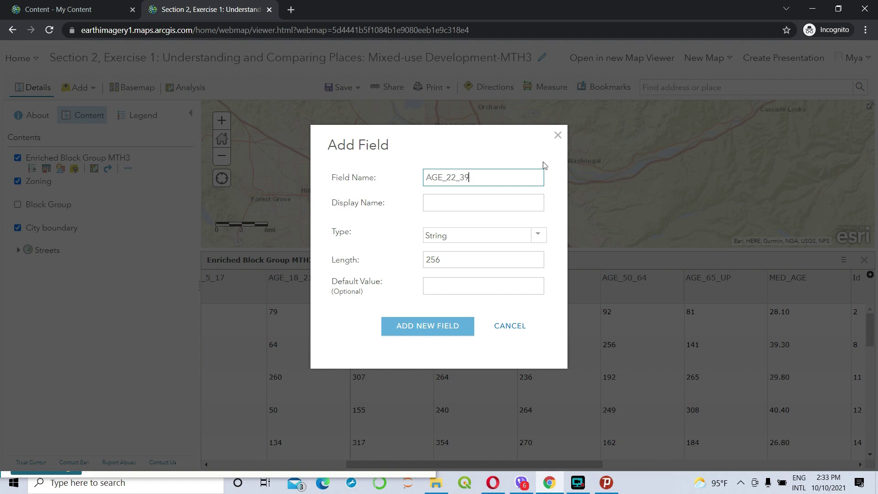
pyautogui.doubleClick(490, 175)
pyautogui.hotkey('ctrl', 'c')
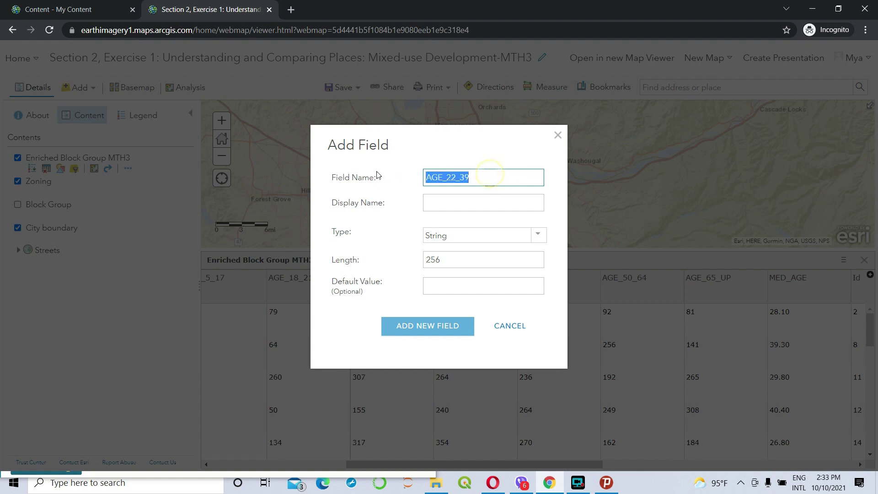
pyautogui.click(432, 205)
pyautogui.hotkey('ctrl', 'v')
pyautogui.click(538, 234)
pyautogui.click(498, 273)
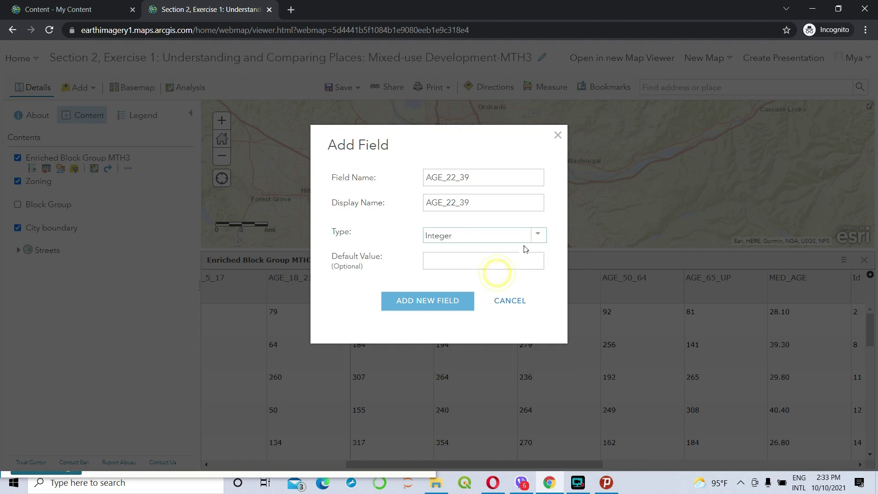
pyautogui.click(429, 304)
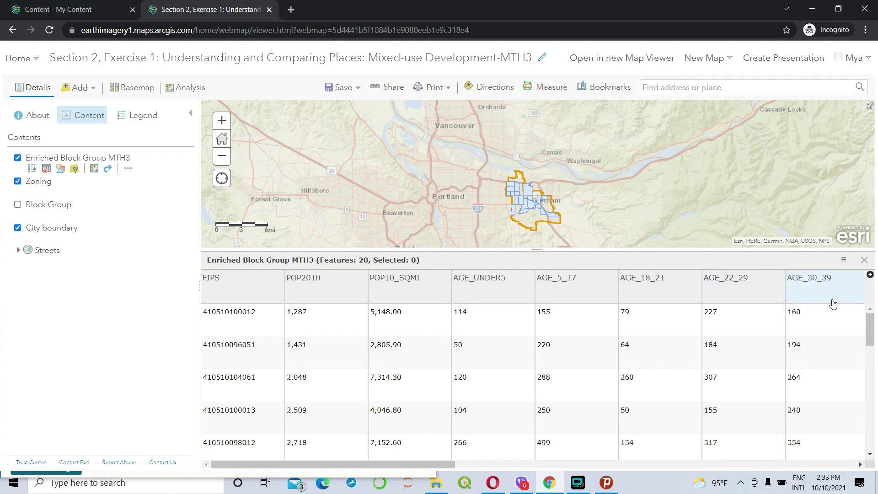
# Step: Calculate the AGE_22_39 field with the SQL expression AGE_22_29 + AGE_30_39 and review the resulting column
pyautogui.moveTo(387, 462); pyautogui.dragTo(815, 473)
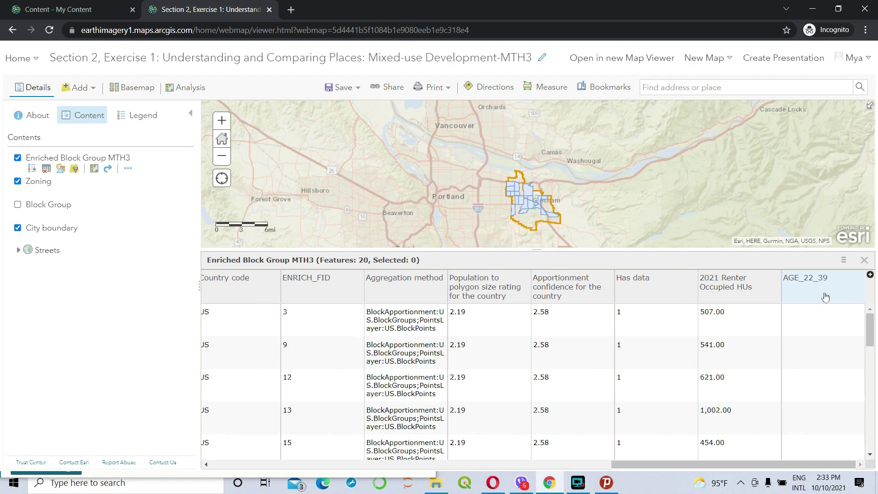
pyautogui.click(830, 291)
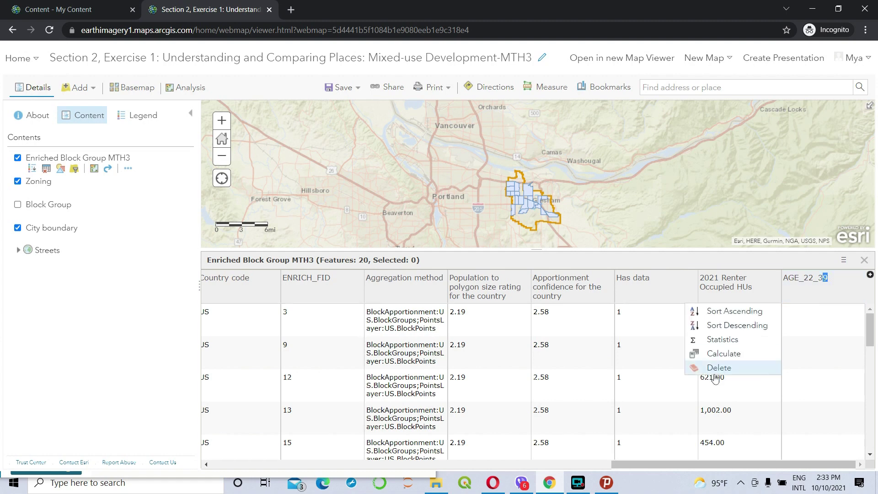
pyautogui.click(722, 353)
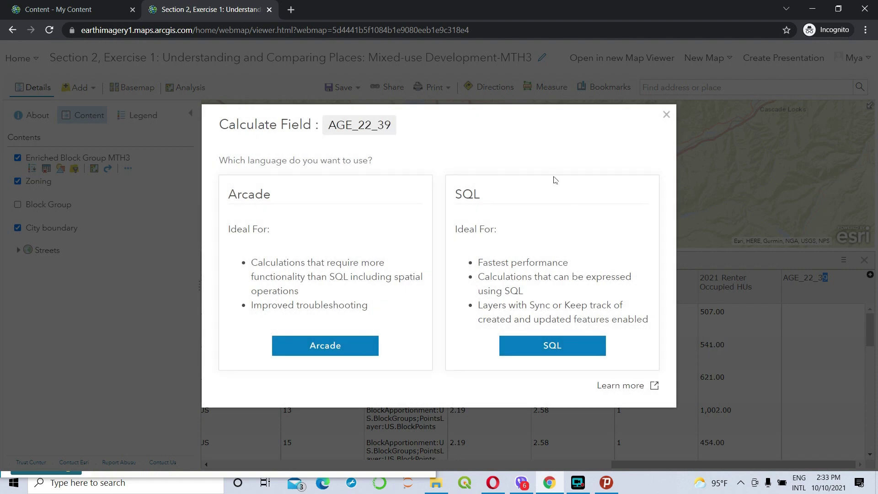
pyautogui.click(552, 349)
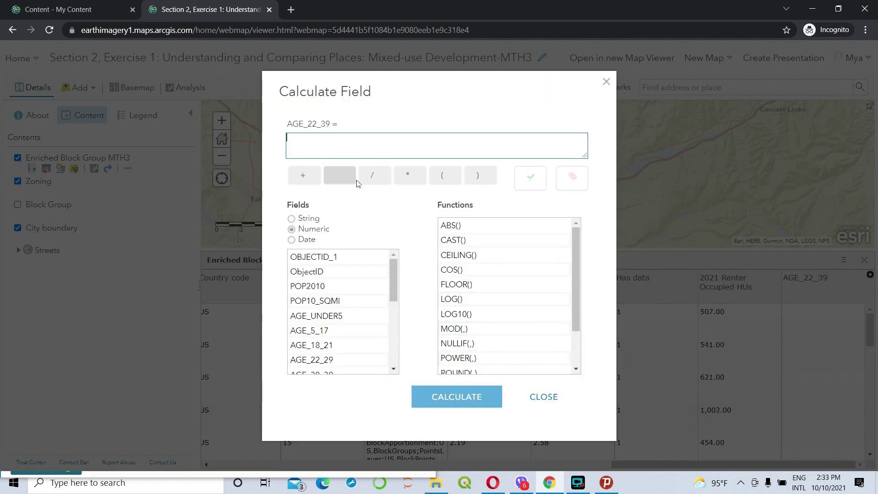
pyautogui.click(324, 361)
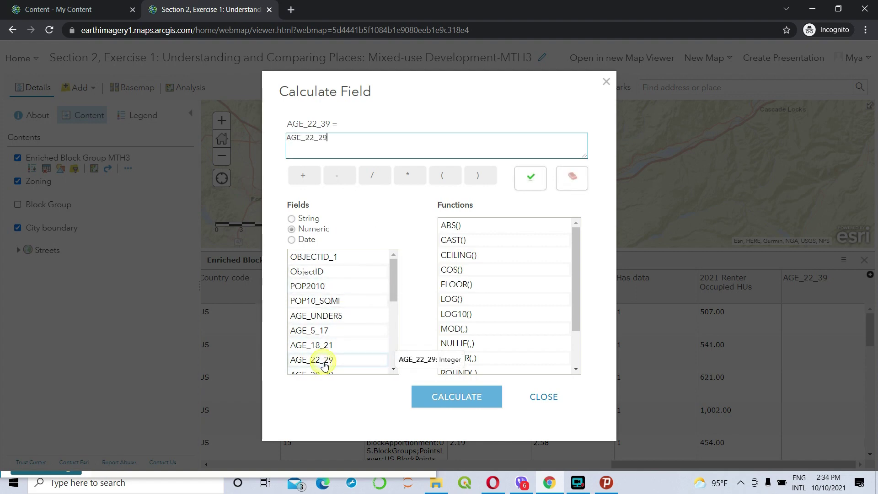
pyautogui.click(304, 176)
pyautogui.moveTo(394, 275); pyautogui.dragTo(394, 295)
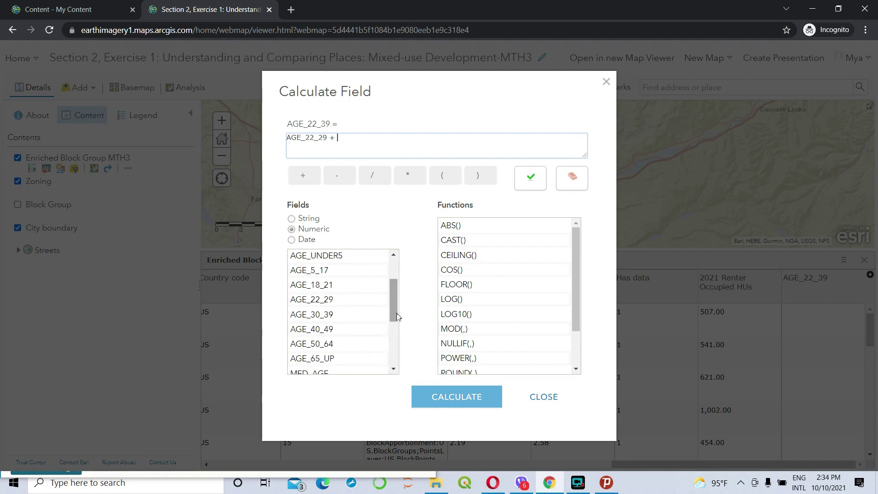
pyautogui.click(328, 315)
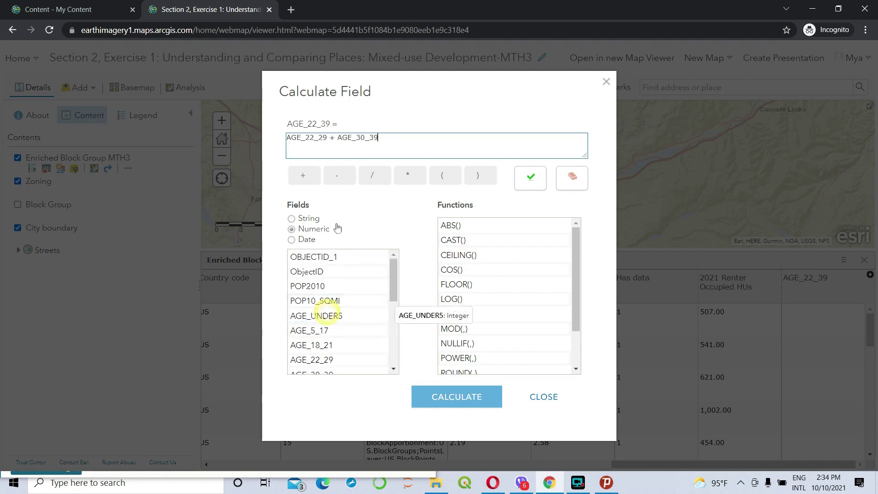
pyautogui.click(449, 397)
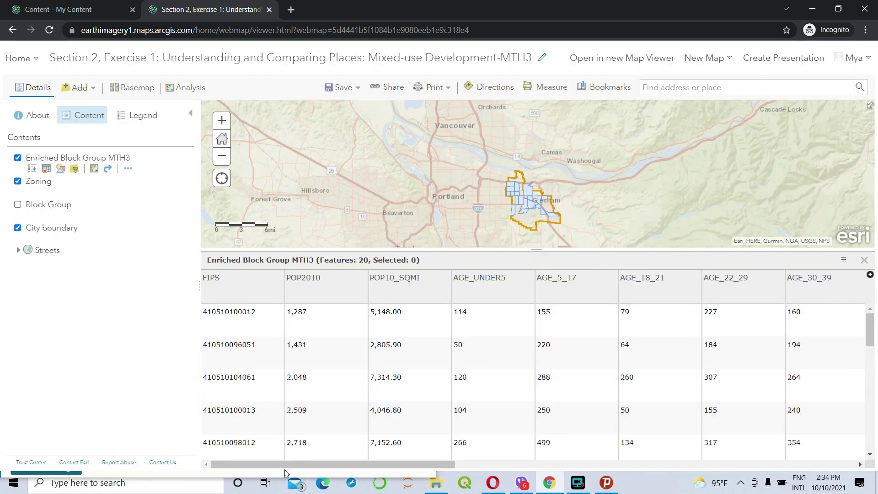
pyautogui.moveTo(314, 464); pyautogui.dragTo(716, 465)
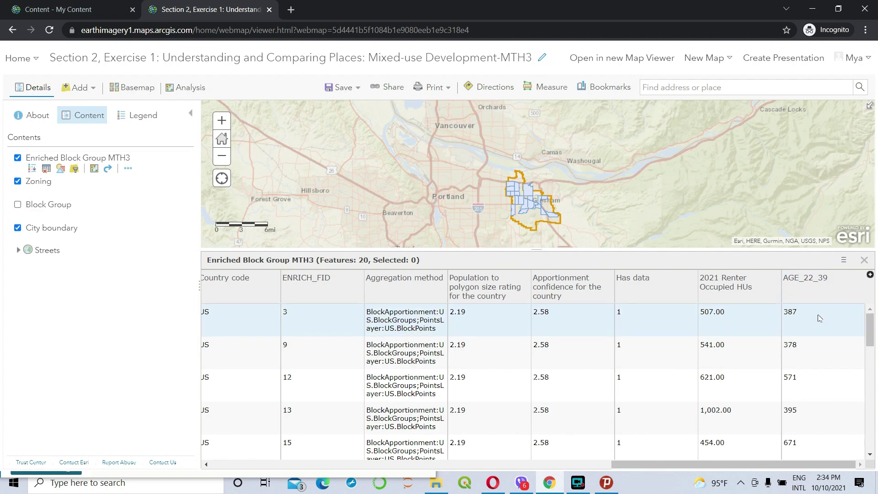
pyautogui.scroll(-2, 820, 325)
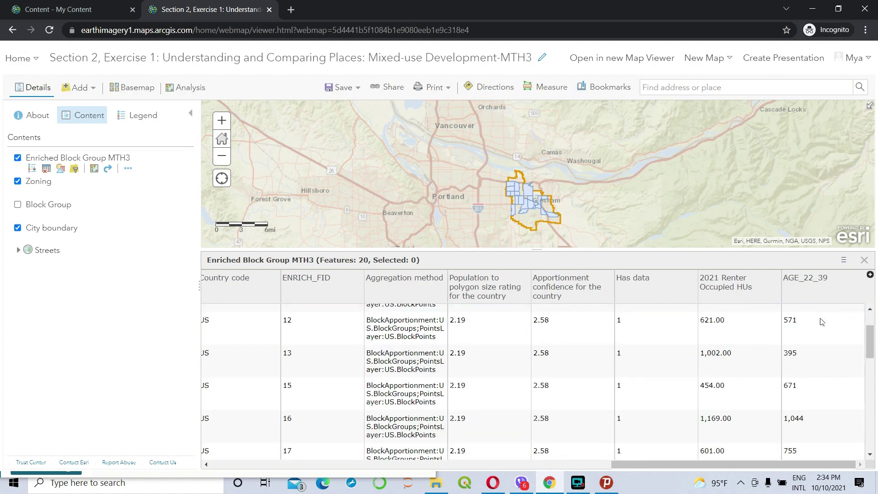
# Step: Review the AGE_22_39 values from the first rows and close the enriched block group table
pyautogui.scroll(2, 823, 327)
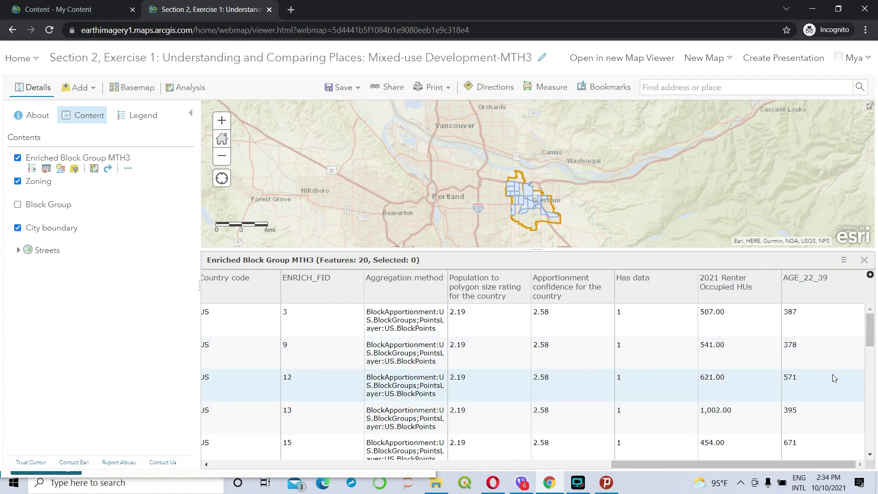
pyautogui.moveTo(870, 332)
pyautogui.mouseDown()
pyautogui.moveTo(870, 434)
pyautogui.moveTo(874, 321)
pyautogui.mouseUp()
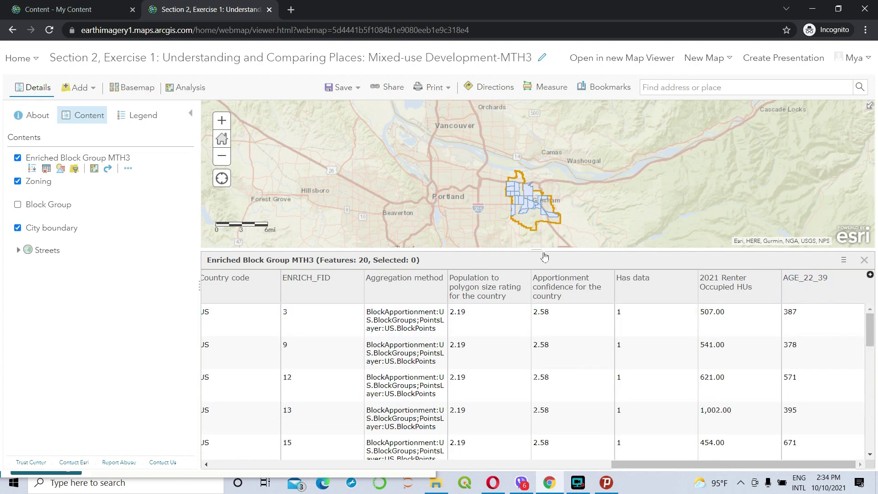
pyautogui.moveTo(536, 250); pyautogui.dragTo(537, 298)
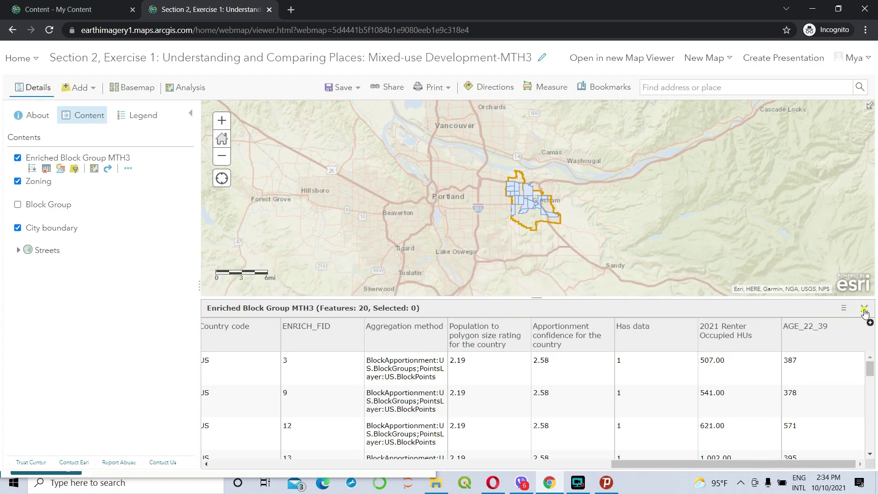
pyautogui.click(863, 309)
pyautogui.scroll(2, 531, 172)
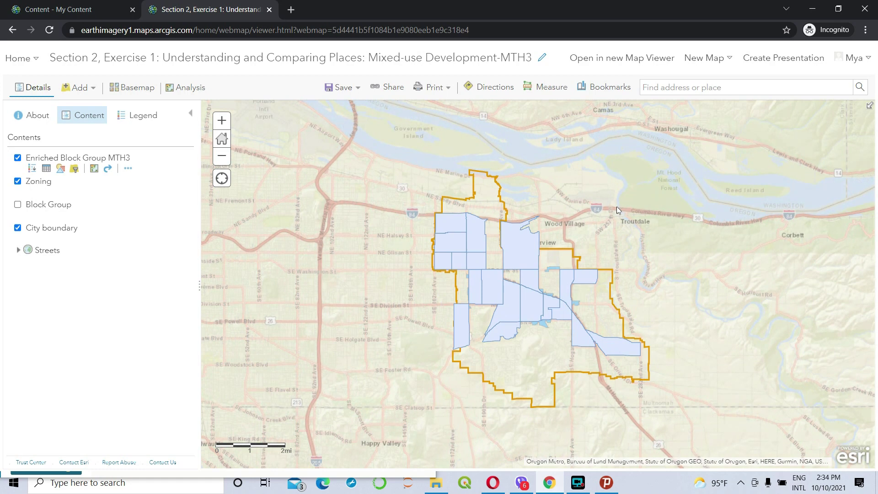
# Step: Style the Enriched Block Group MTH3 layer by the AGE_22_39 attribute using Counts and Amounts (Size)
pyautogui.click(61, 169)
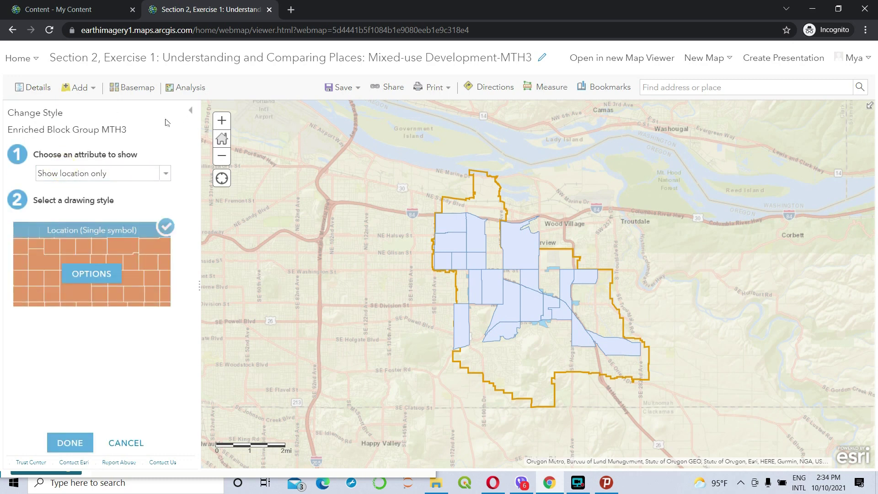
pyautogui.click(165, 175)
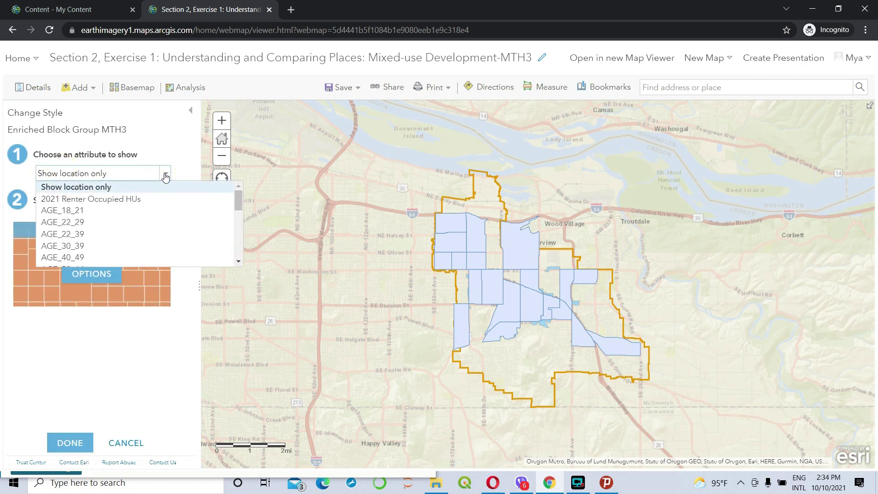
pyautogui.click(68, 235)
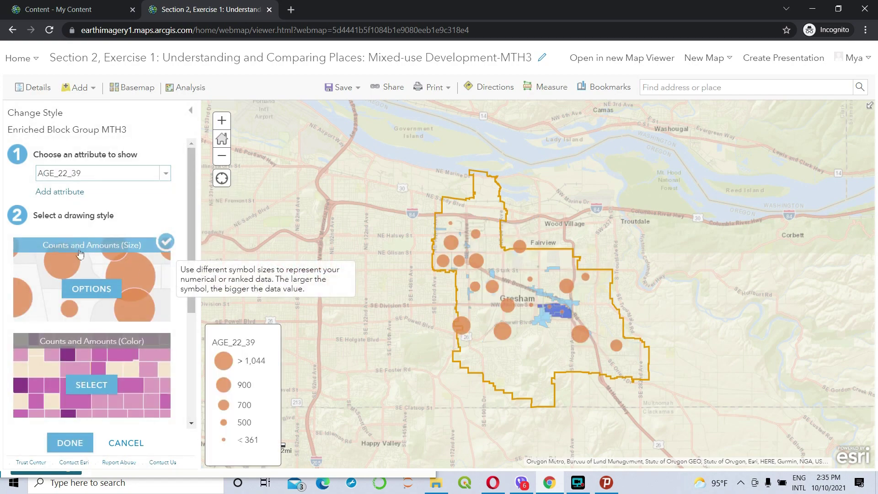
# Step: Set the fill color of the AGE_22_39 proportional symbols to green #38A800 and open their outline settings
pyautogui.click(91, 289)
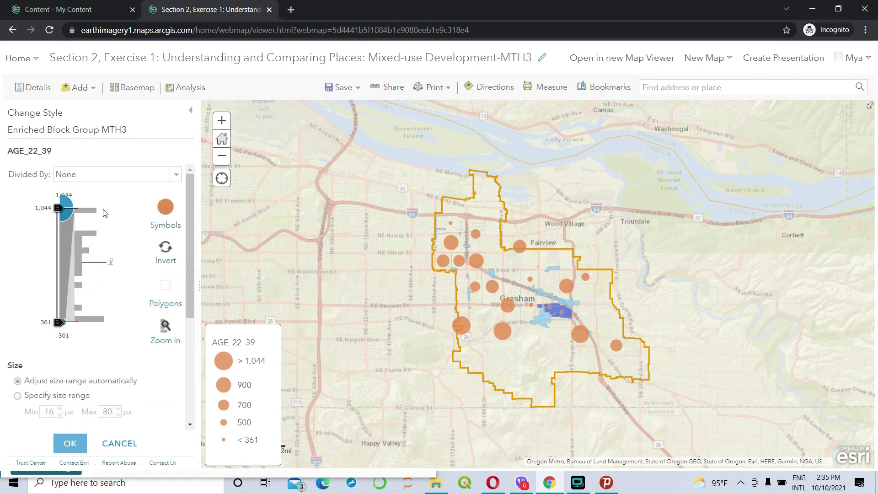
pyautogui.click(167, 209)
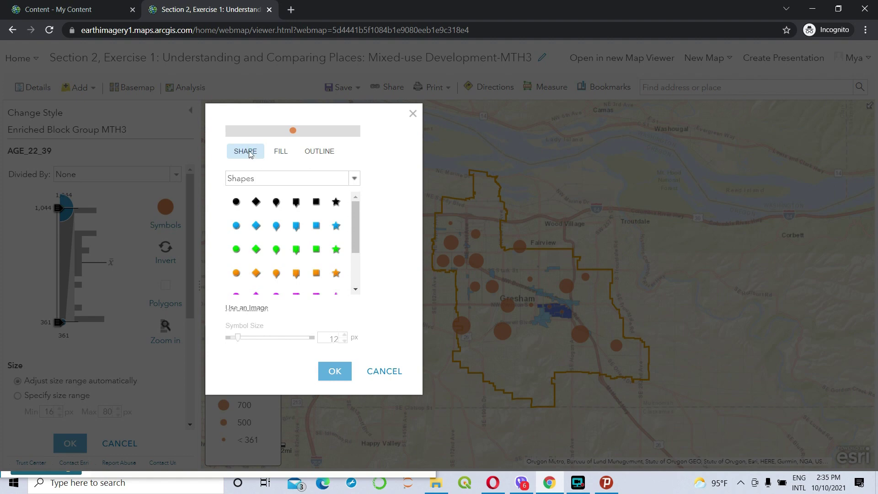
pyautogui.click(281, 156)
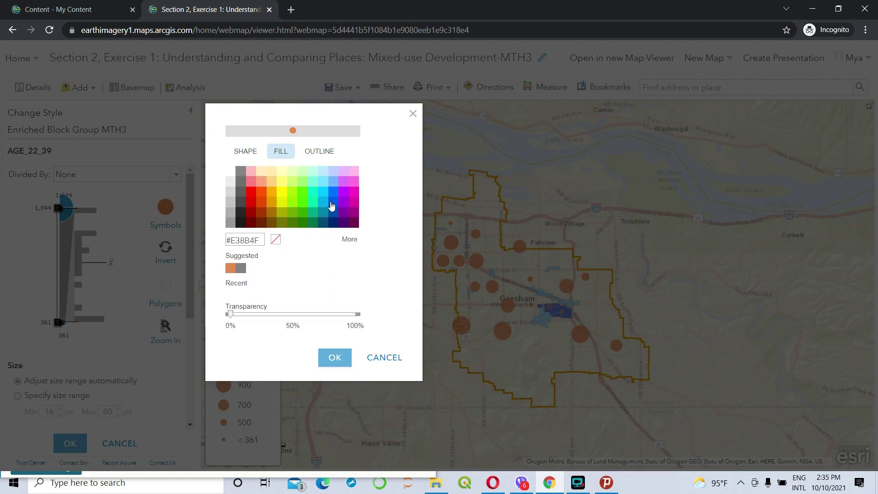
pyautogui.click(303, 215)
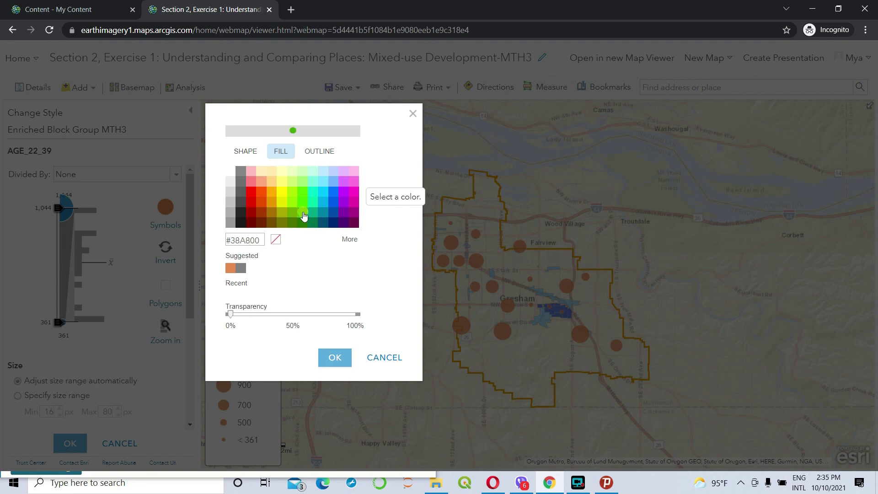
pyautogui.click(325, 155)
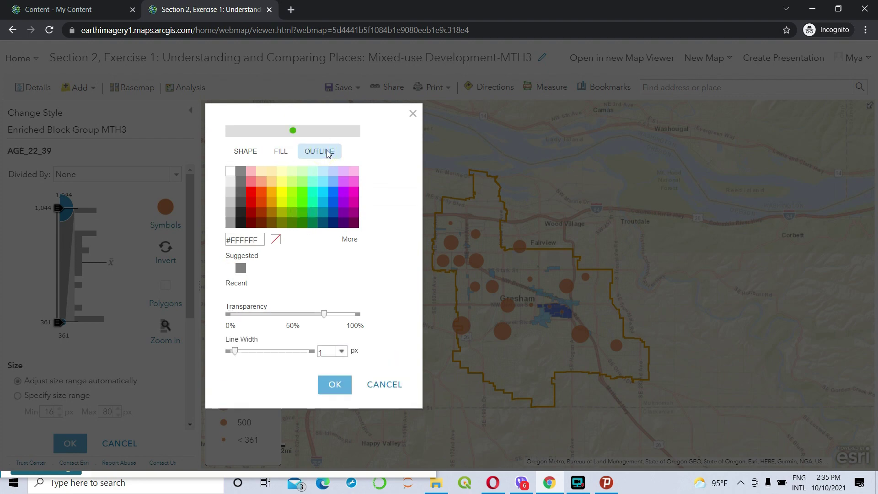